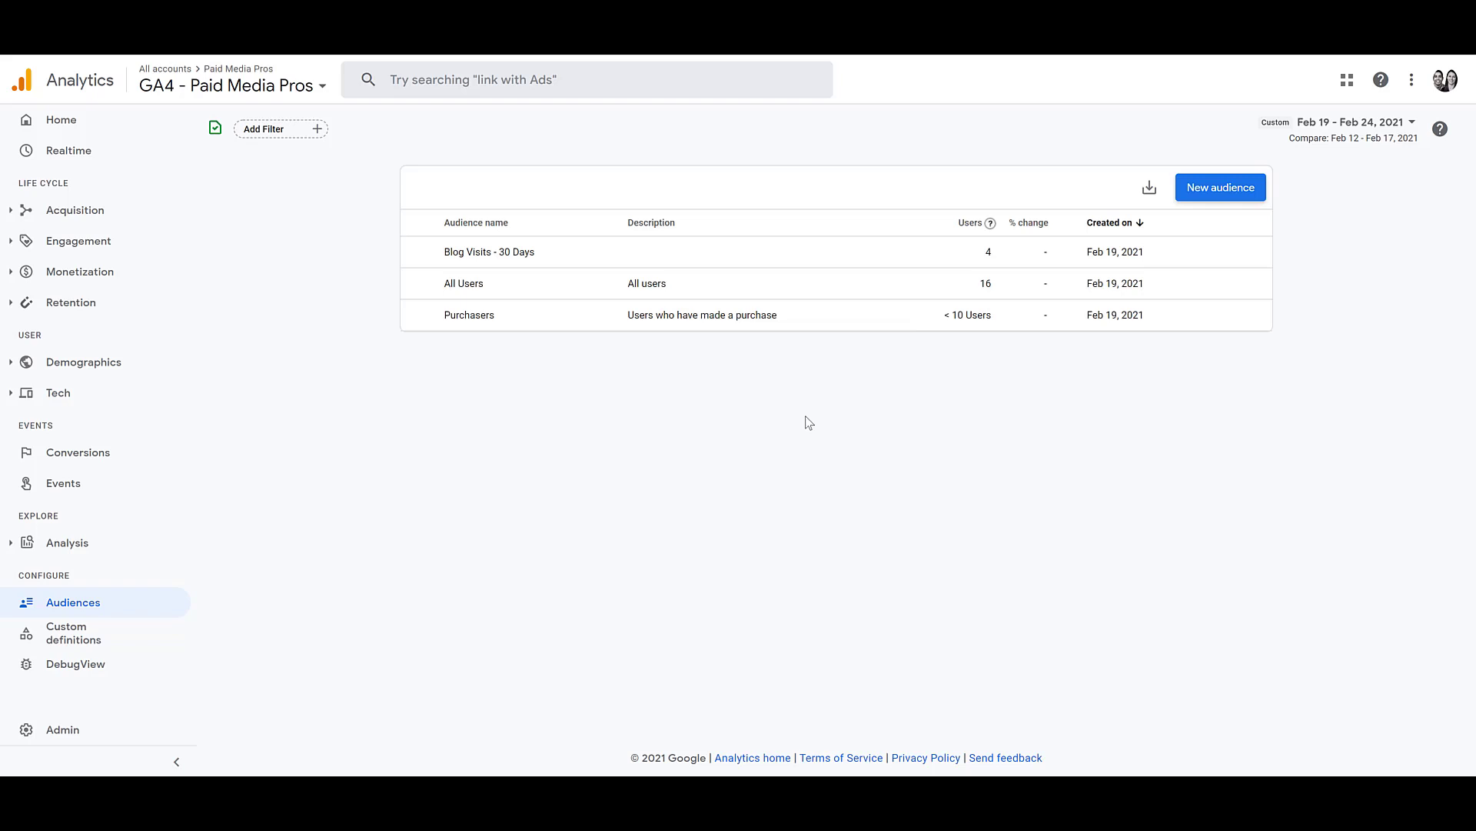
Start a new audience and view the Demographics, Technology and Acquisition suggested templates
click(1244, 191)
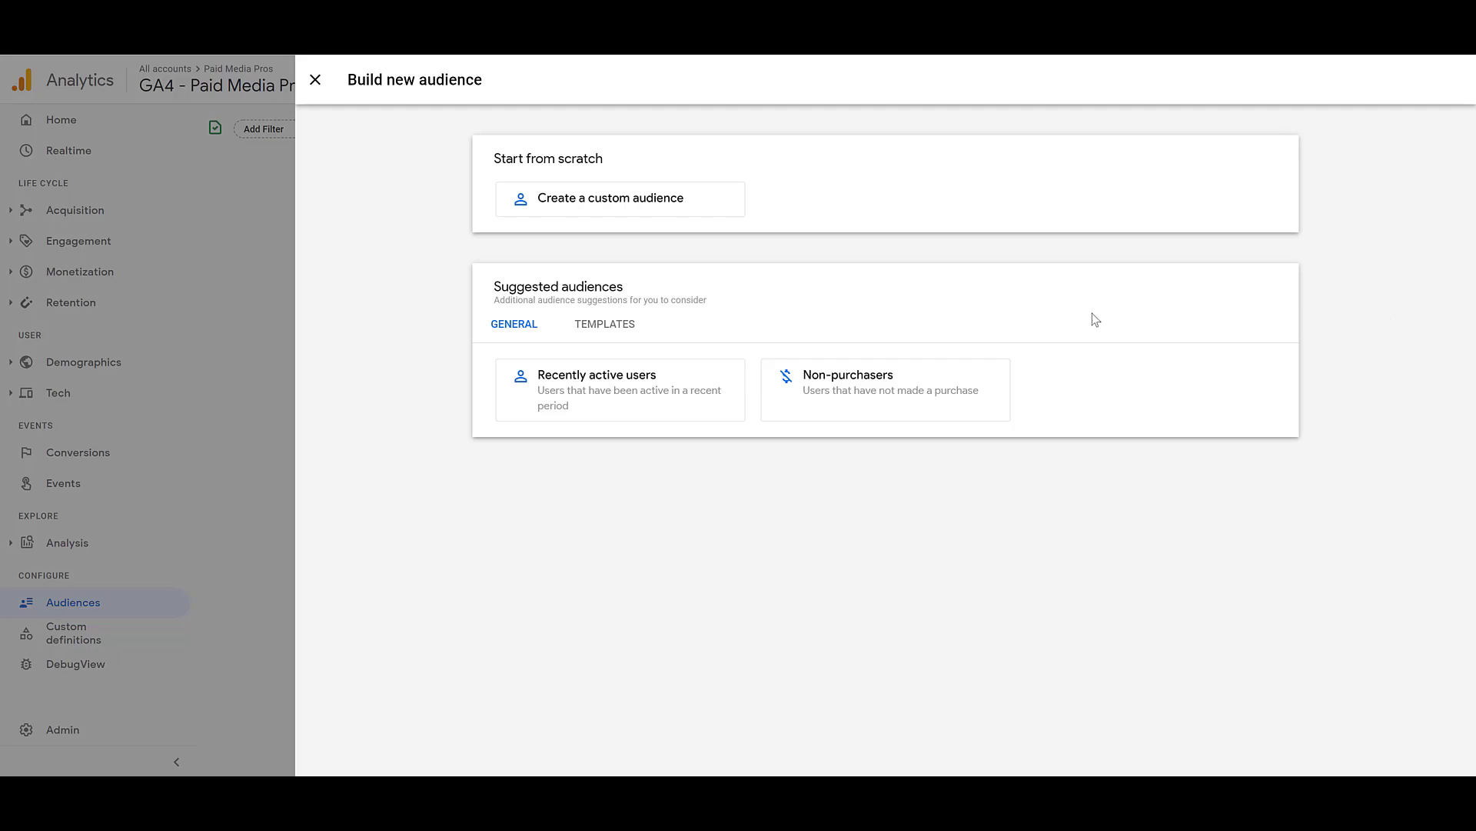
click(612, 329)
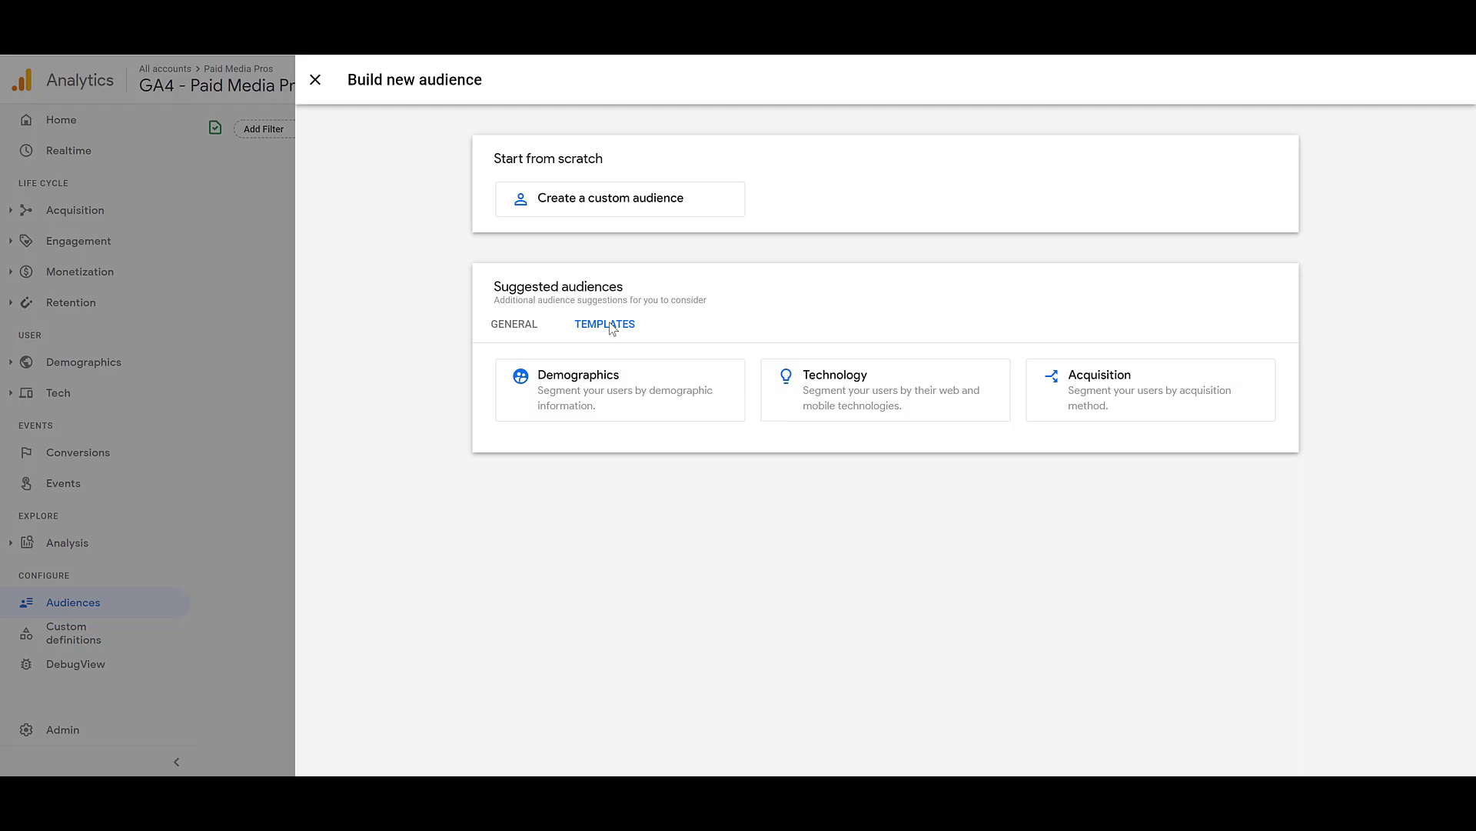
Create a custom audience whose first condition is the app_store_subscription_cancel event
click(613, 205)
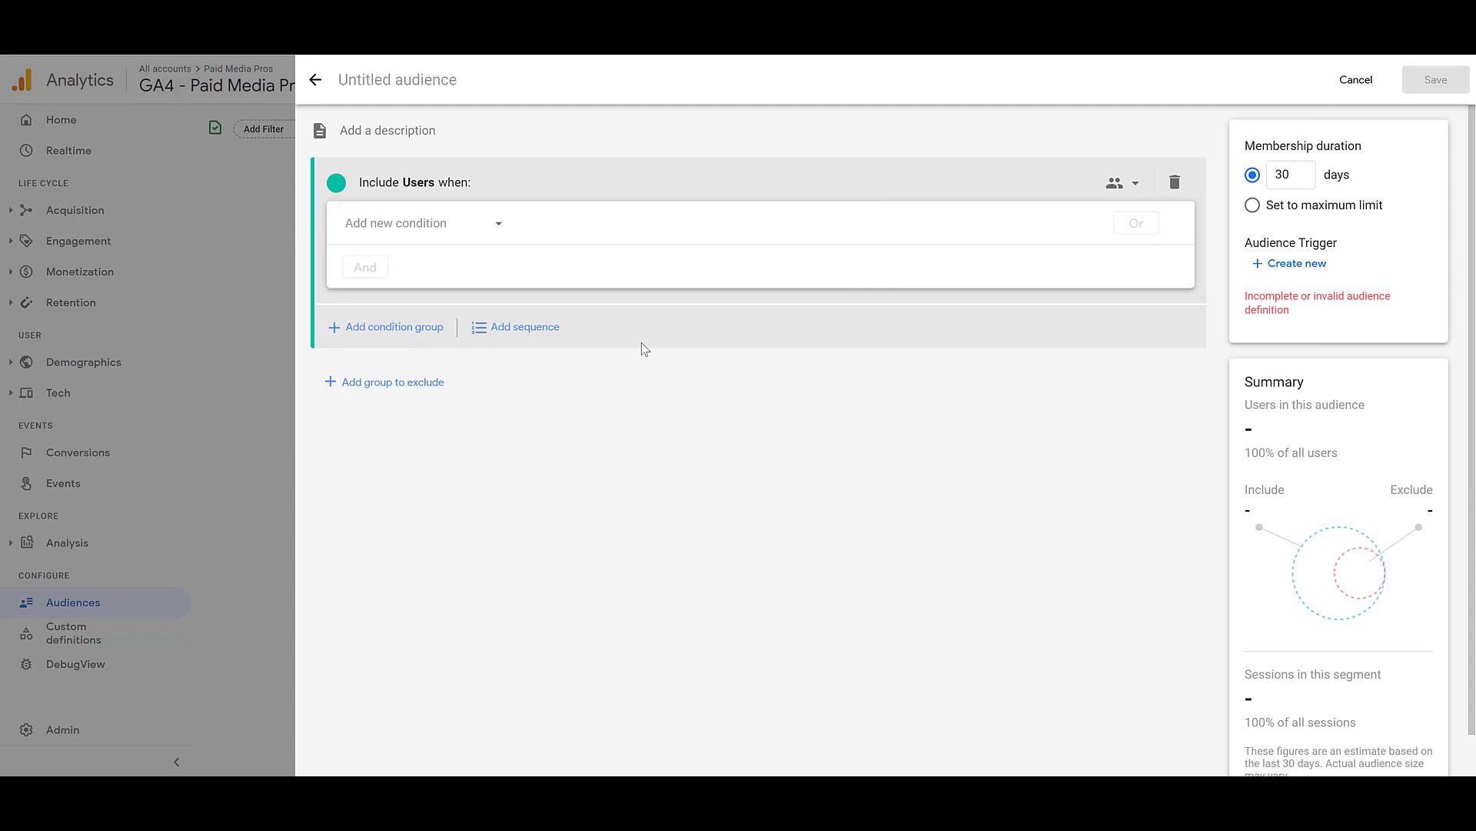
click(498, 225)
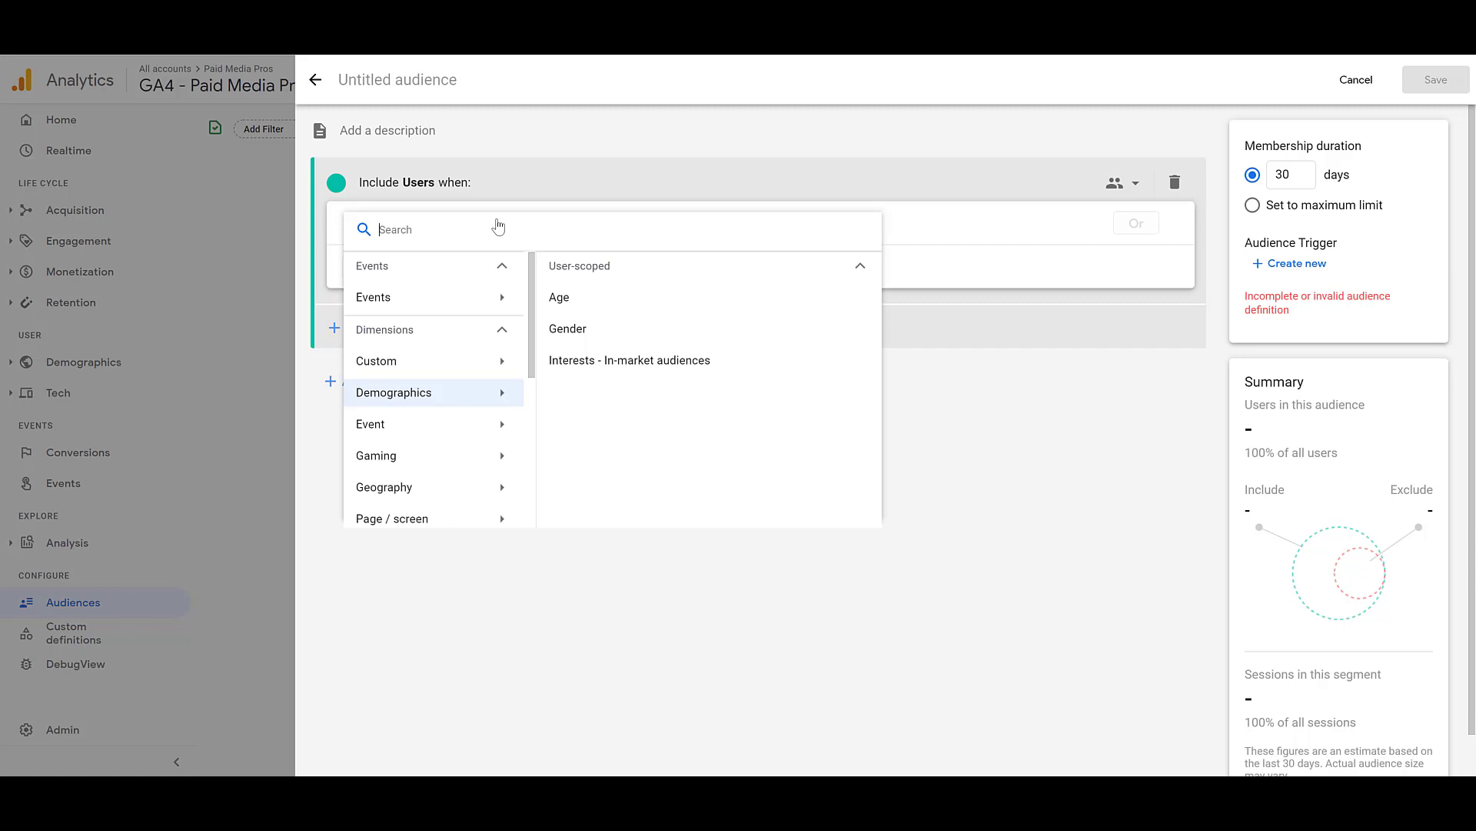
click(501, 301)
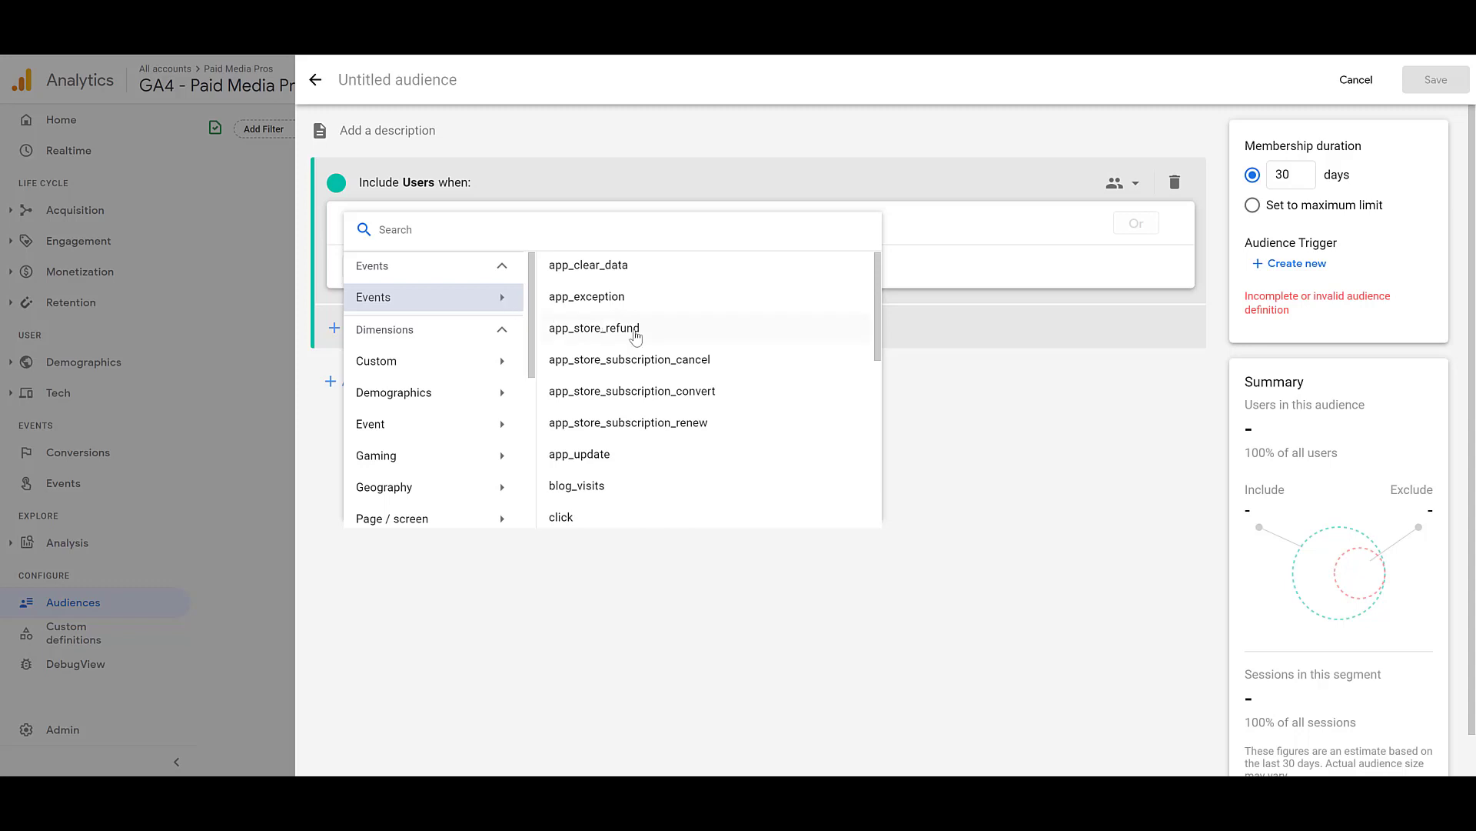
scroll(670, 341, down, 2)
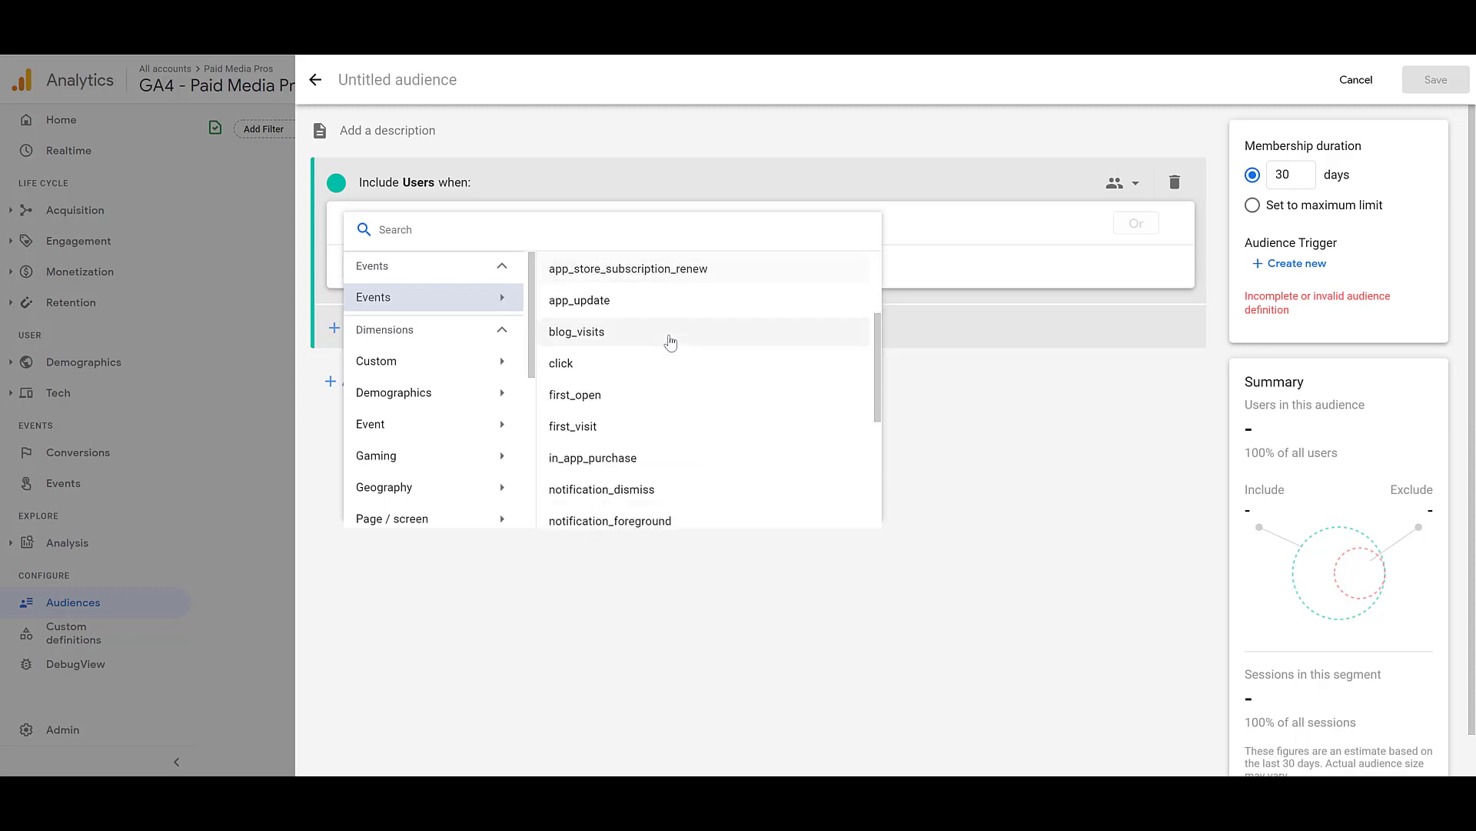
scroll(672, 341, down, 2)
scroll(670, 340, down, 2)
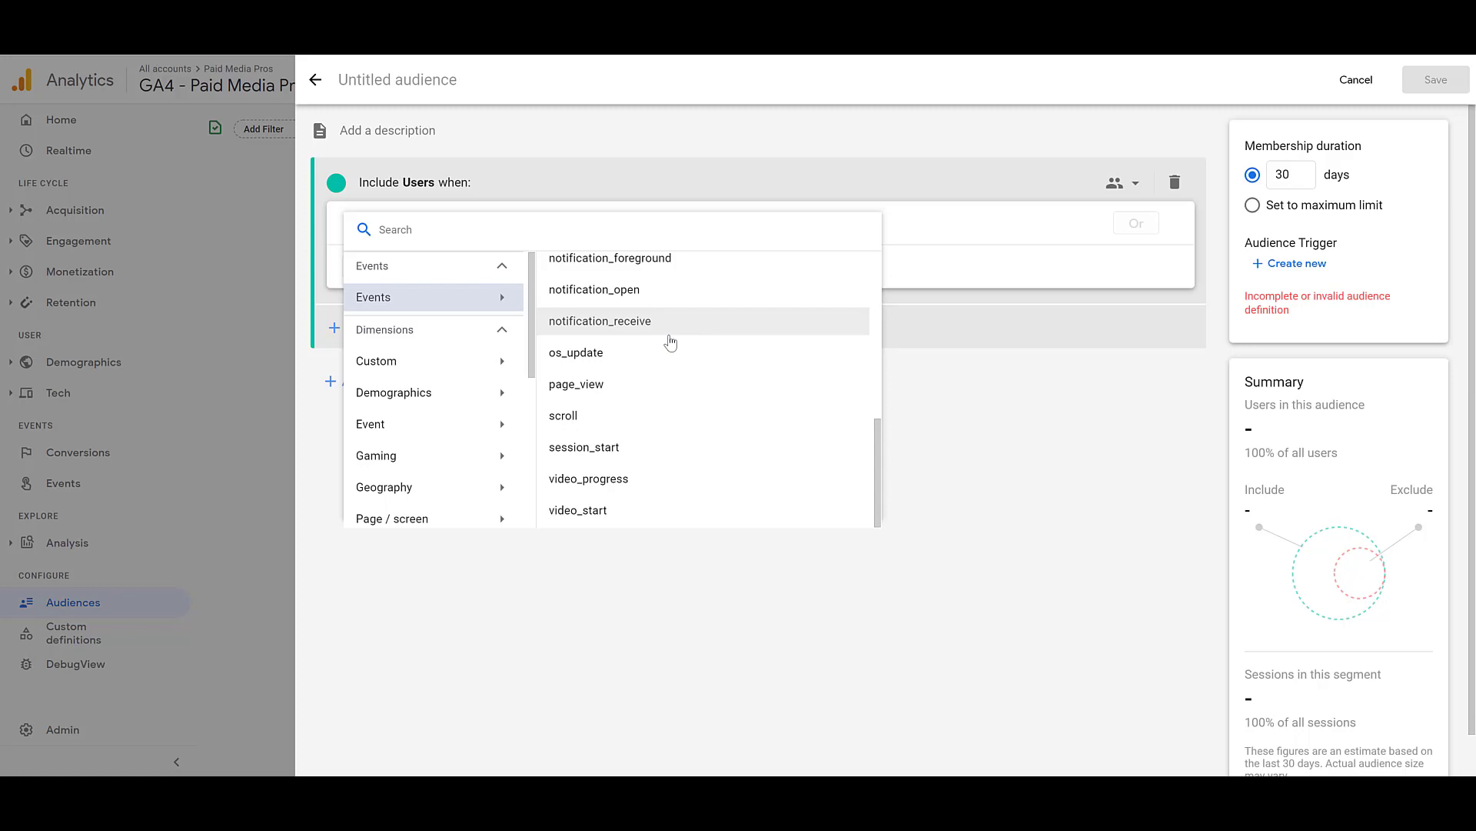
scroll(670, 342, up, 5)
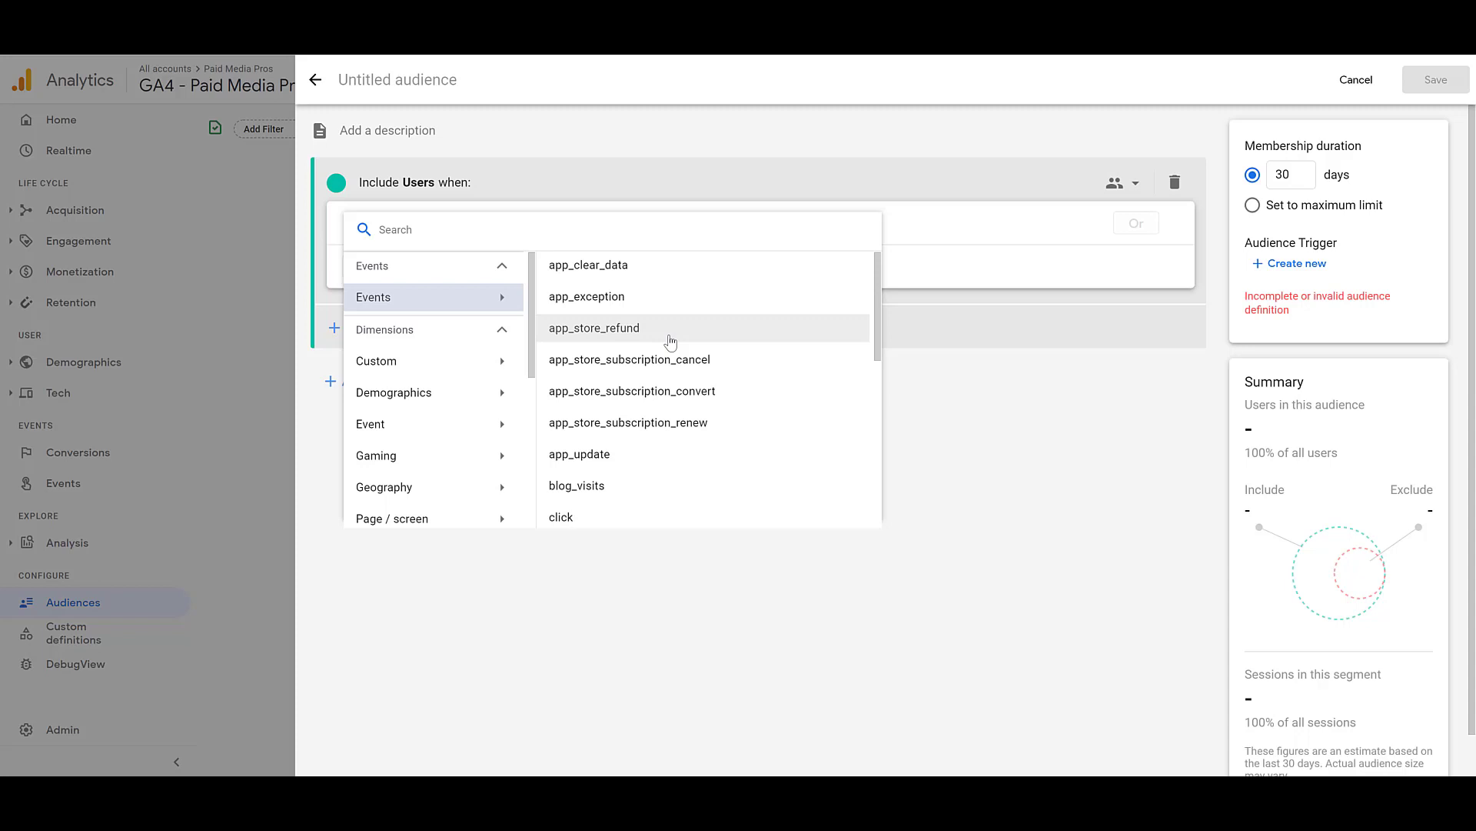
click(671, 359)
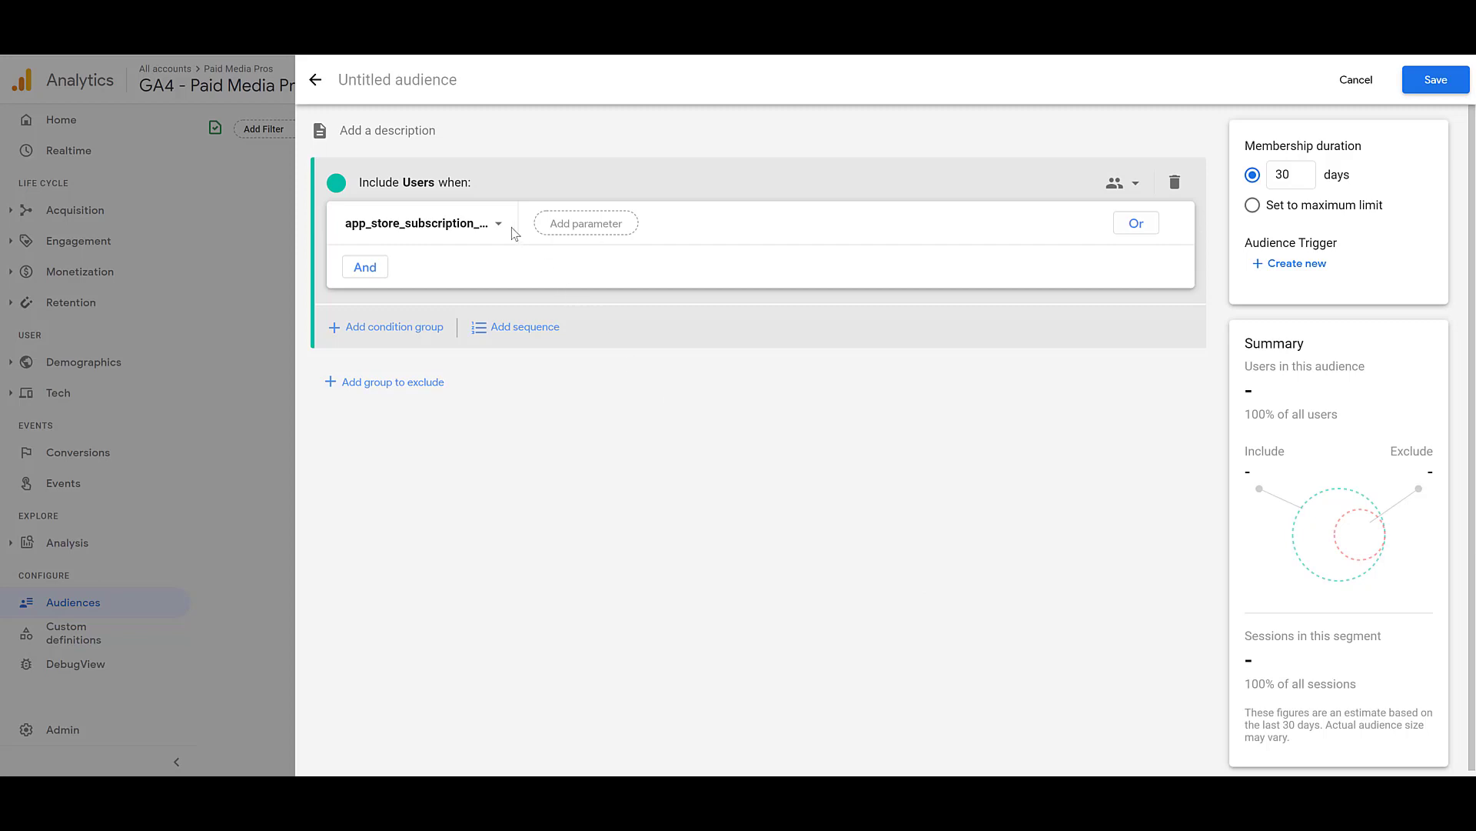
Replace the event condition with Demographics Age is one of 35-44
click(491, 229)
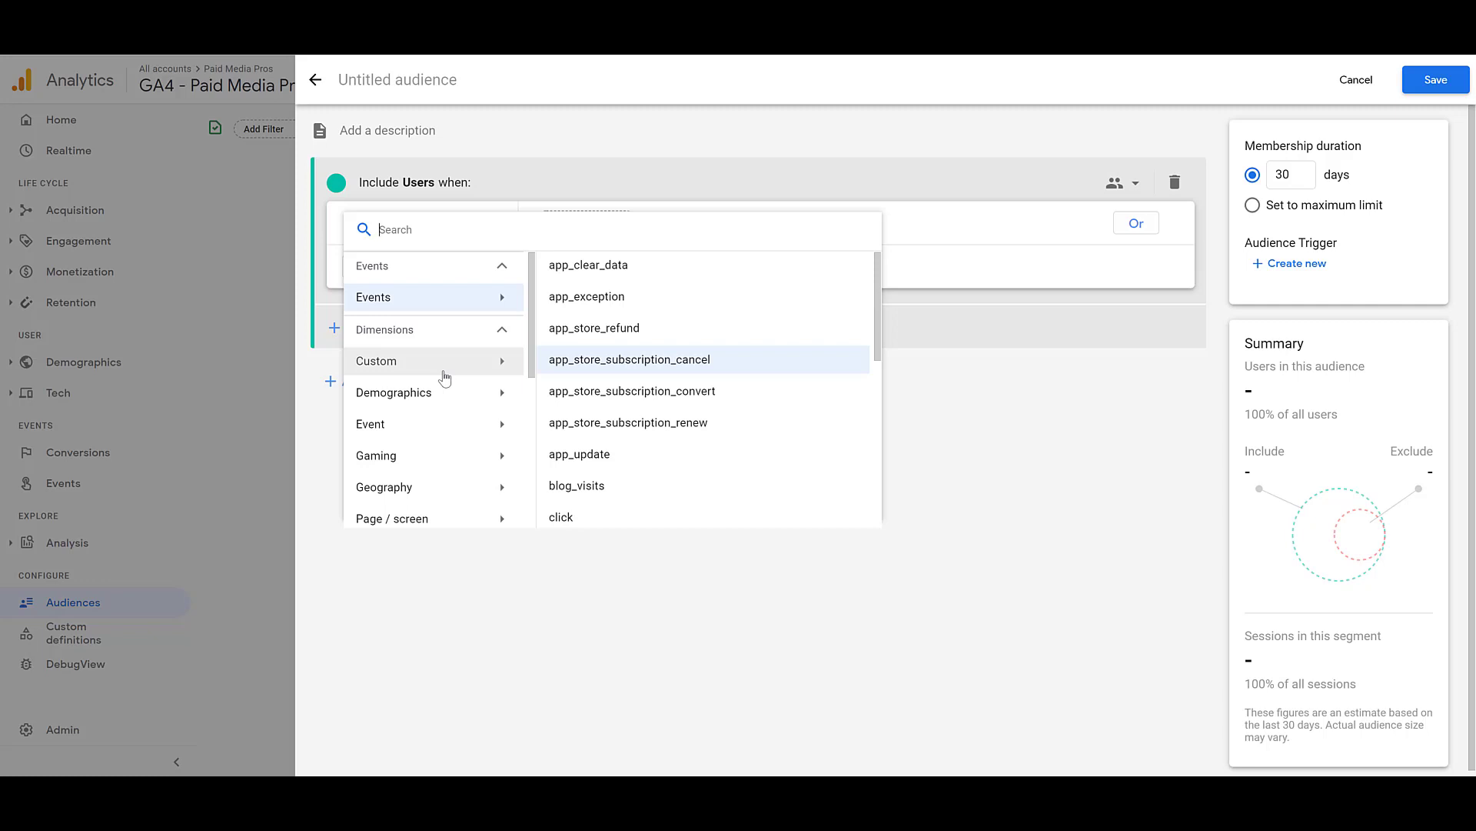
click(450, 395)
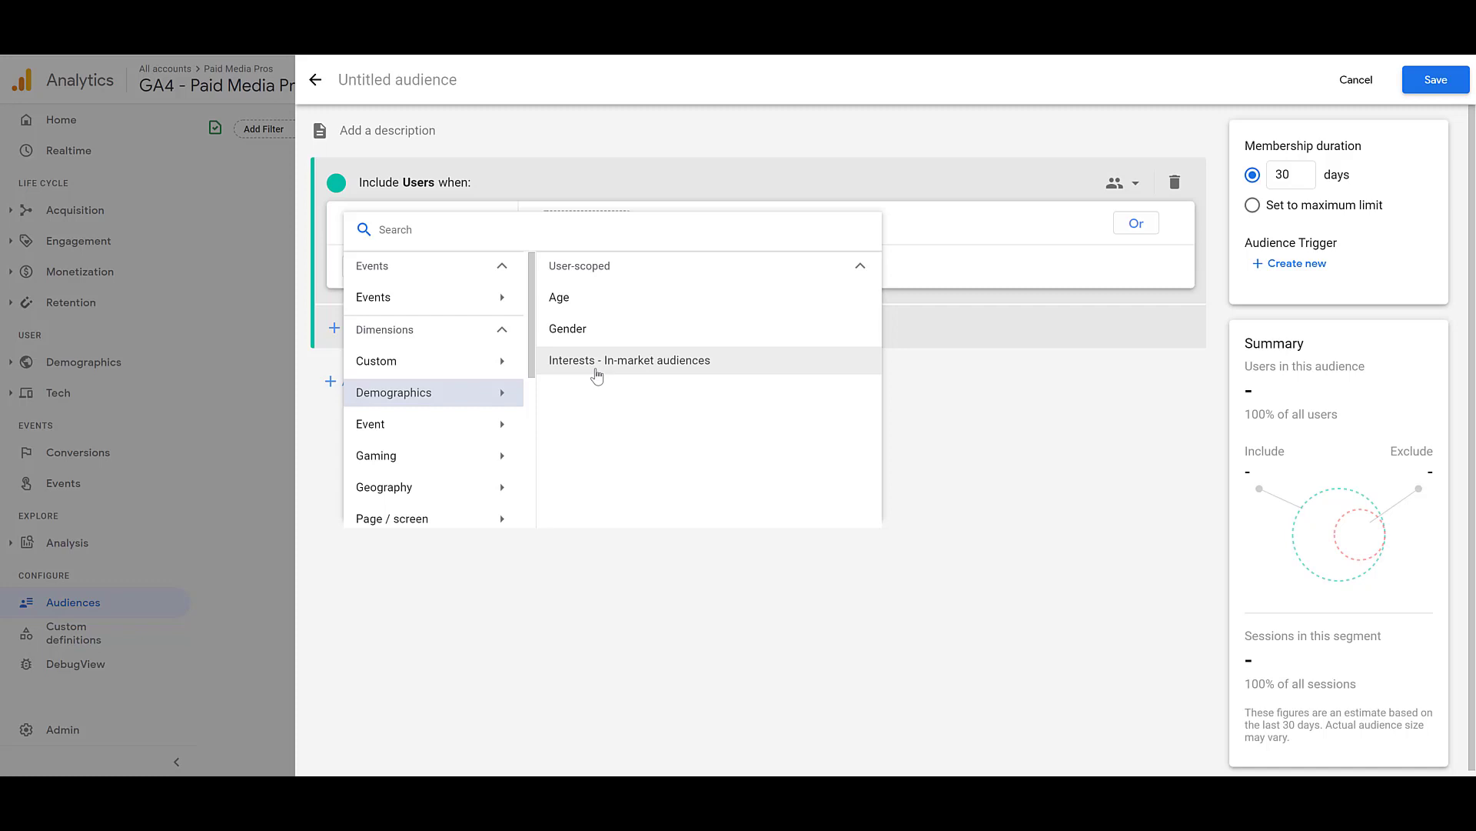
click(605, 307)
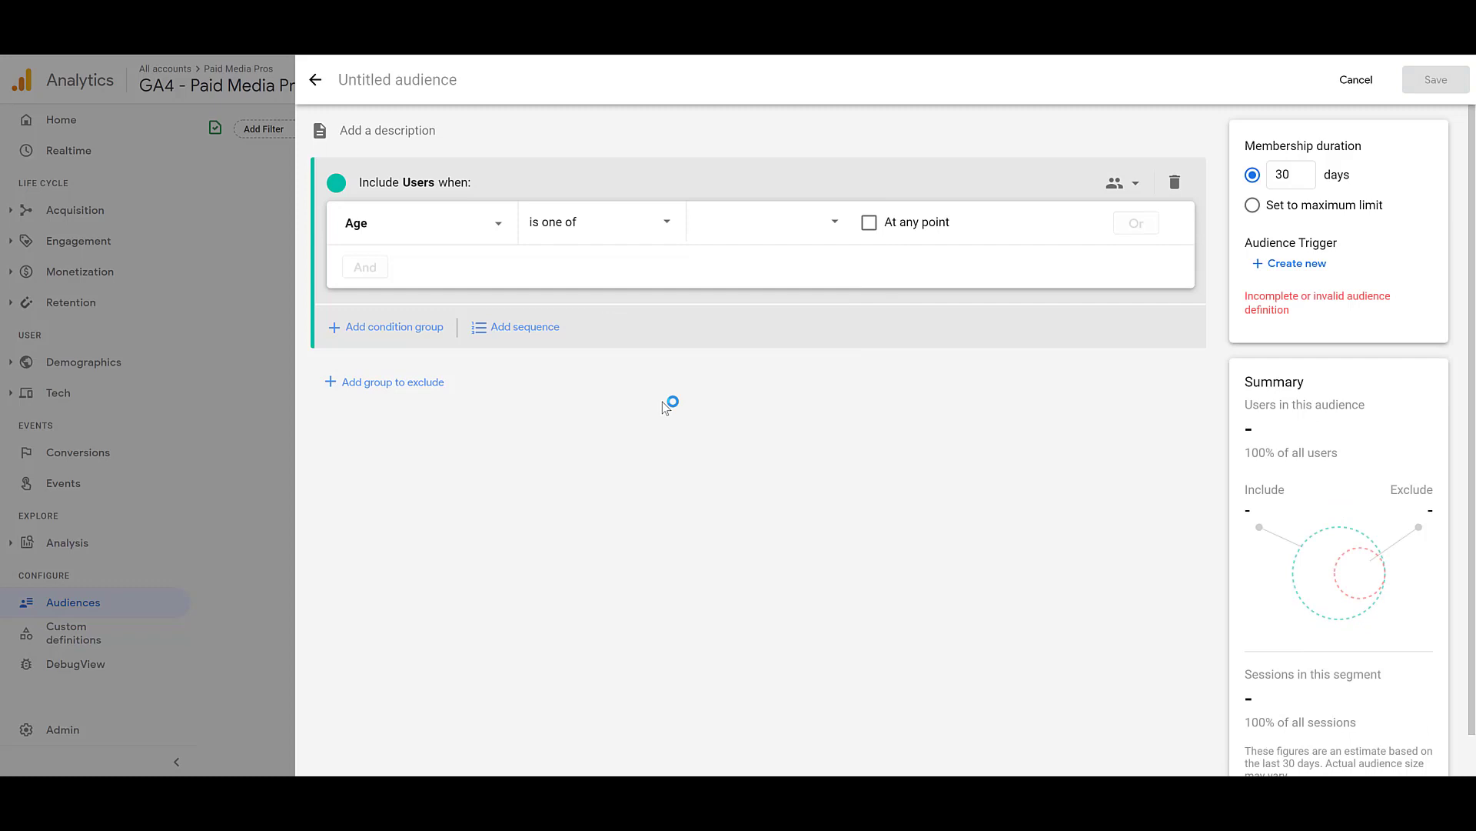
click(666, 228)
click(666, 227)
click(845, 233)
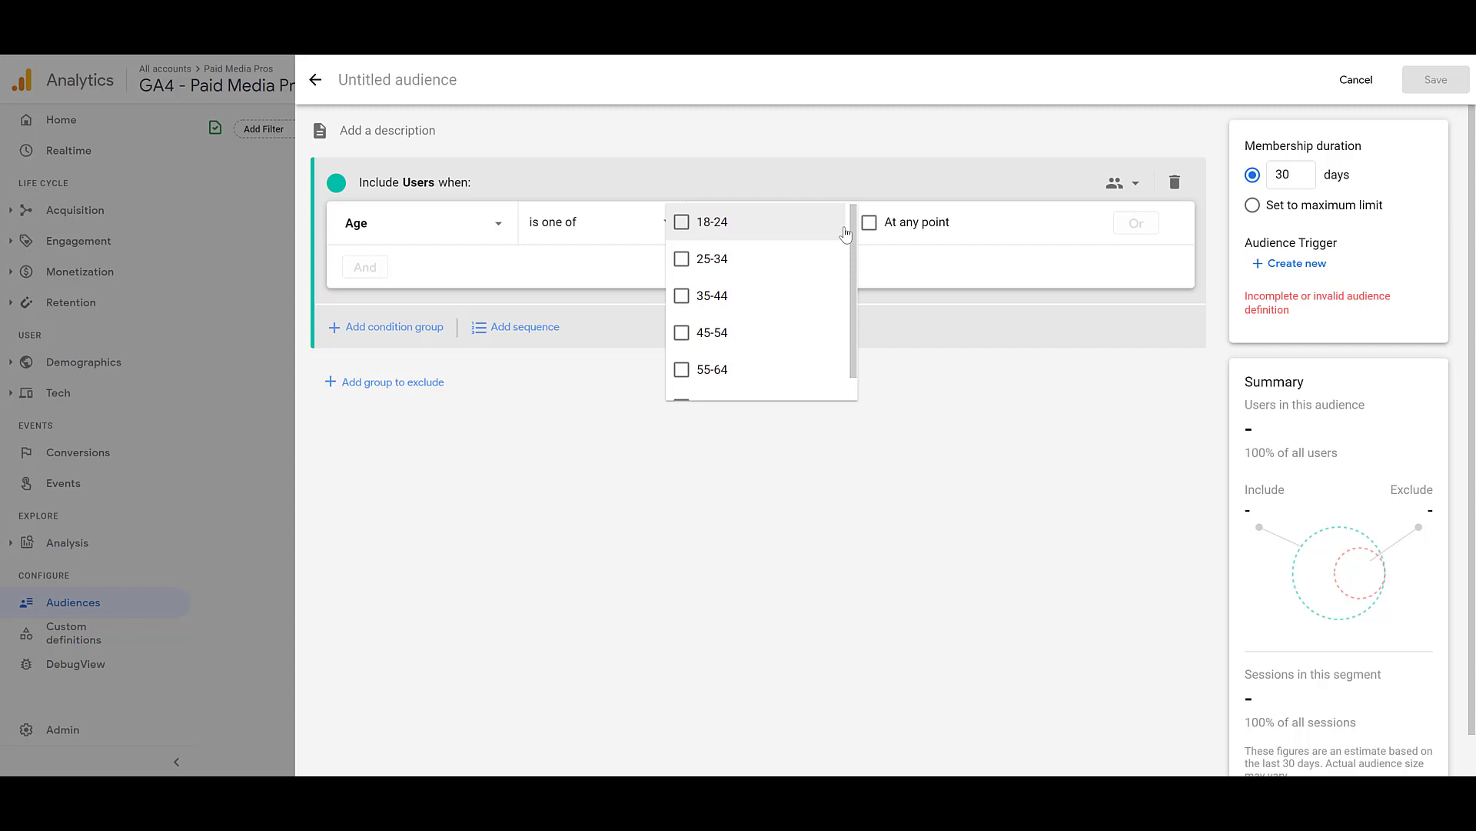
click(801, 297)
click(968, 420)
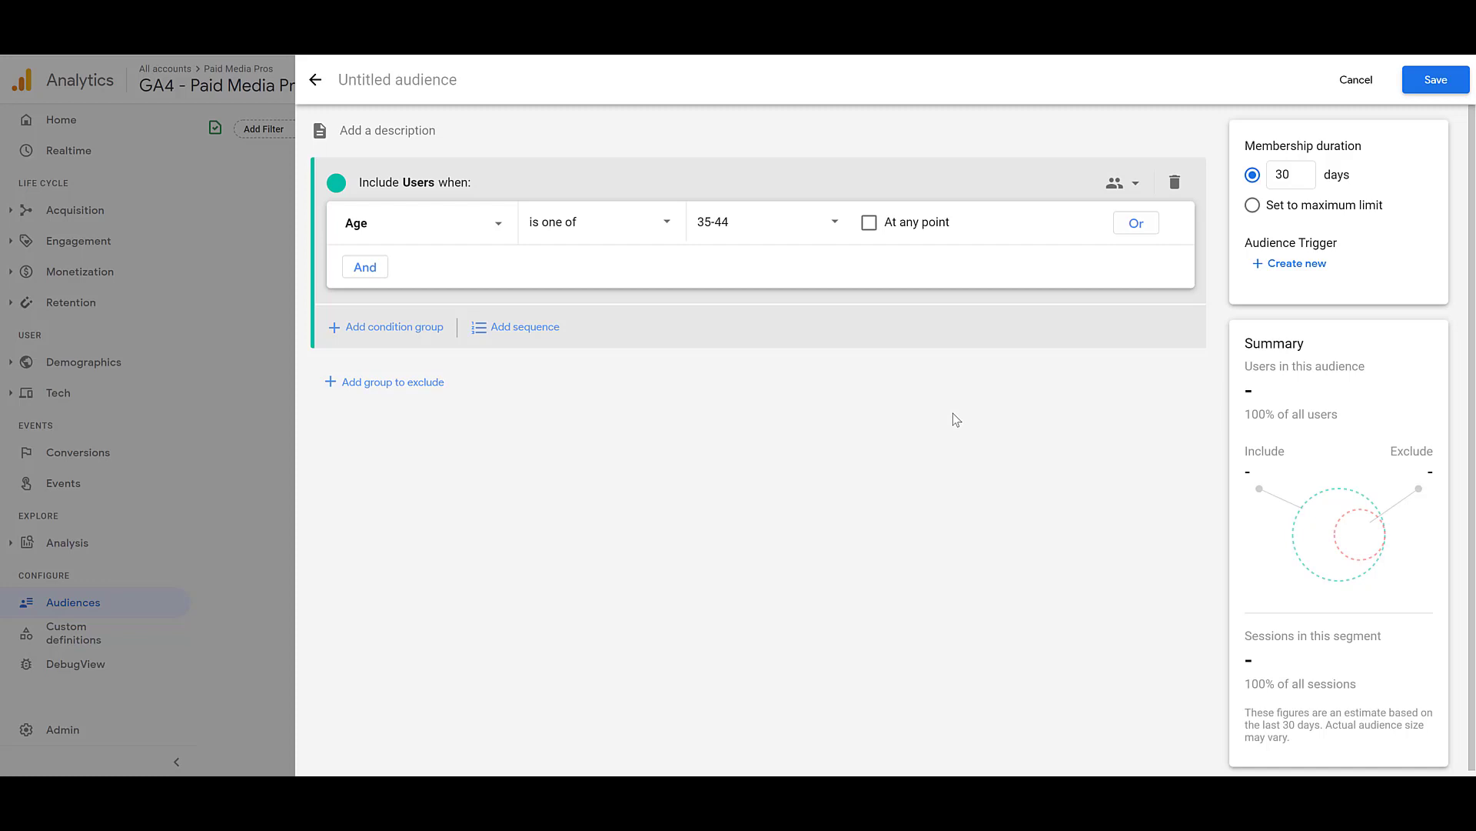
Add an AND condition Gender is one of Female
click(377, 271)
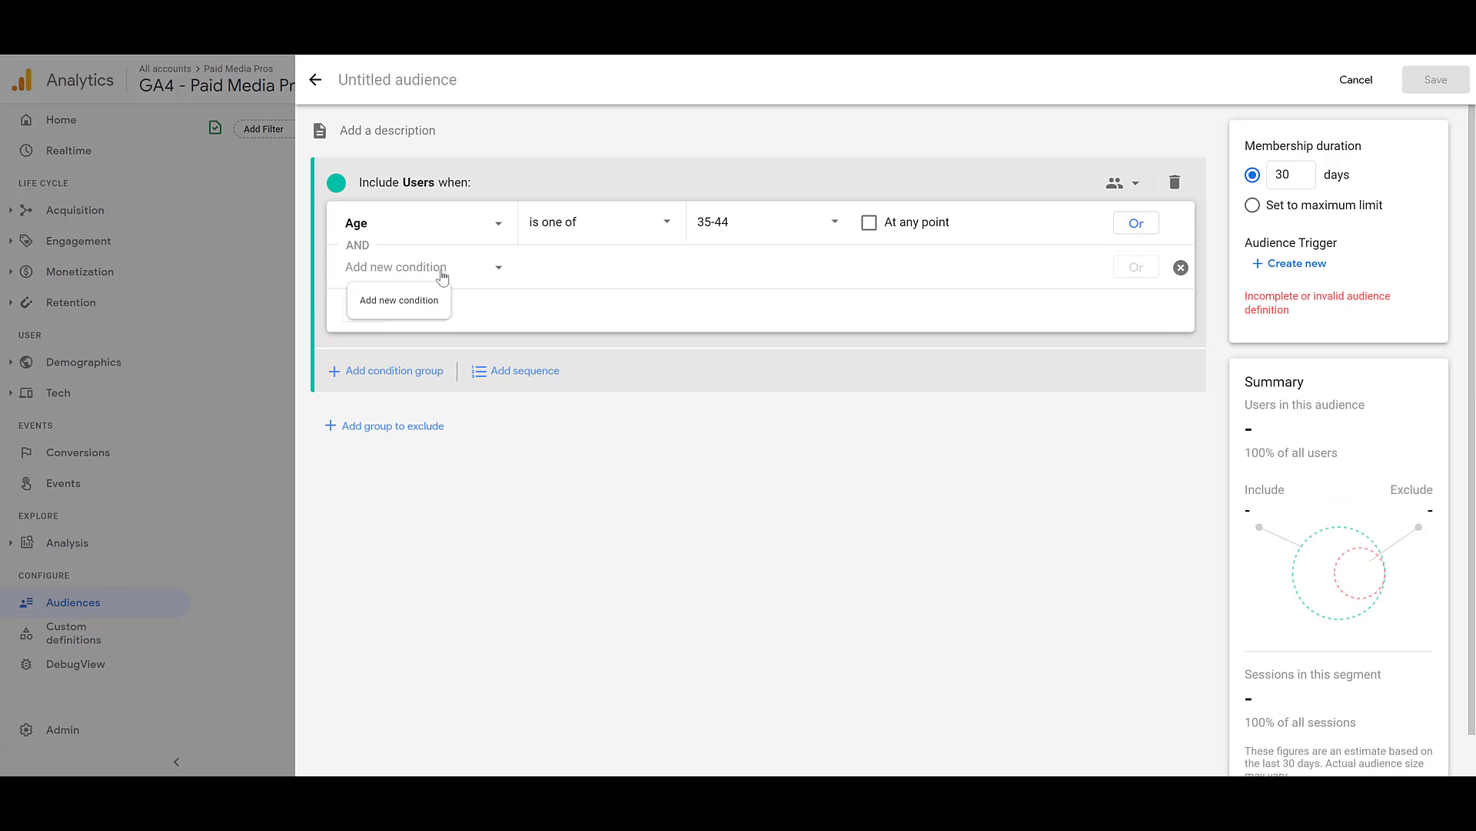
click(442, 269)
click(556, 371)
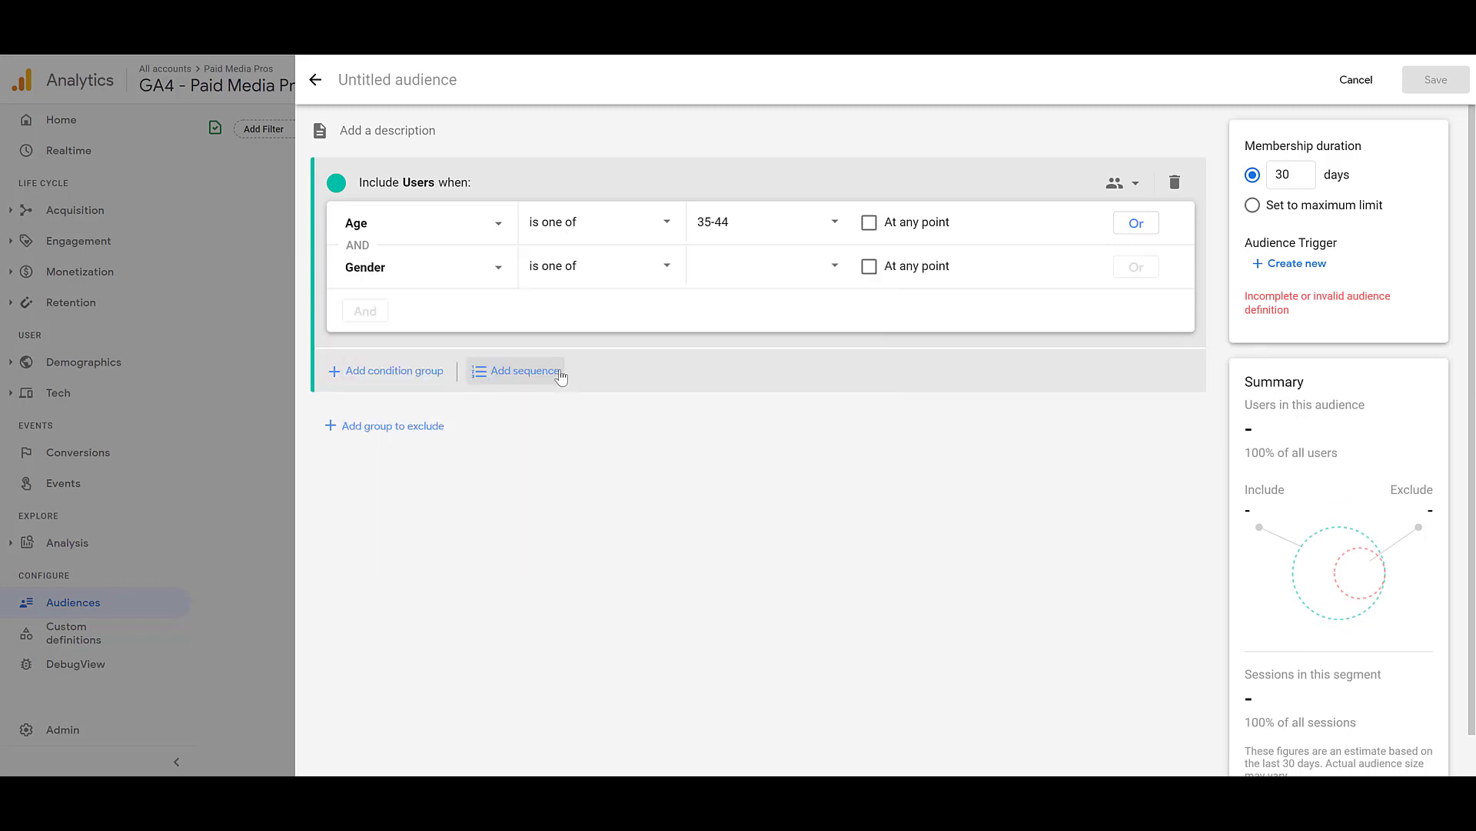
click(749, 279)
click(752, 274)
click(918, 436)
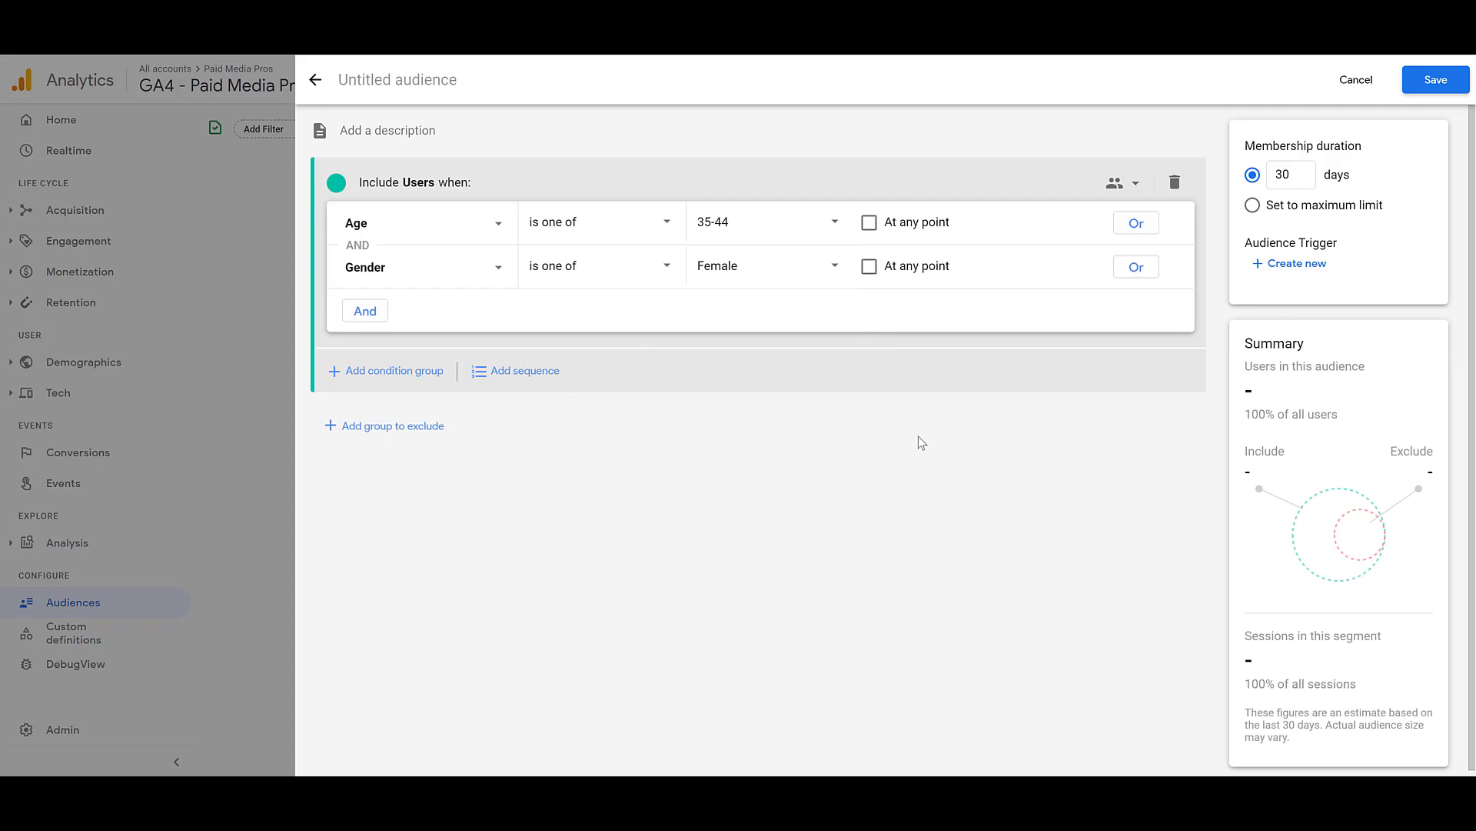
Add a third AND condition on Interests - In-market and start typing its value
click(376, 323)
click(412, 312)
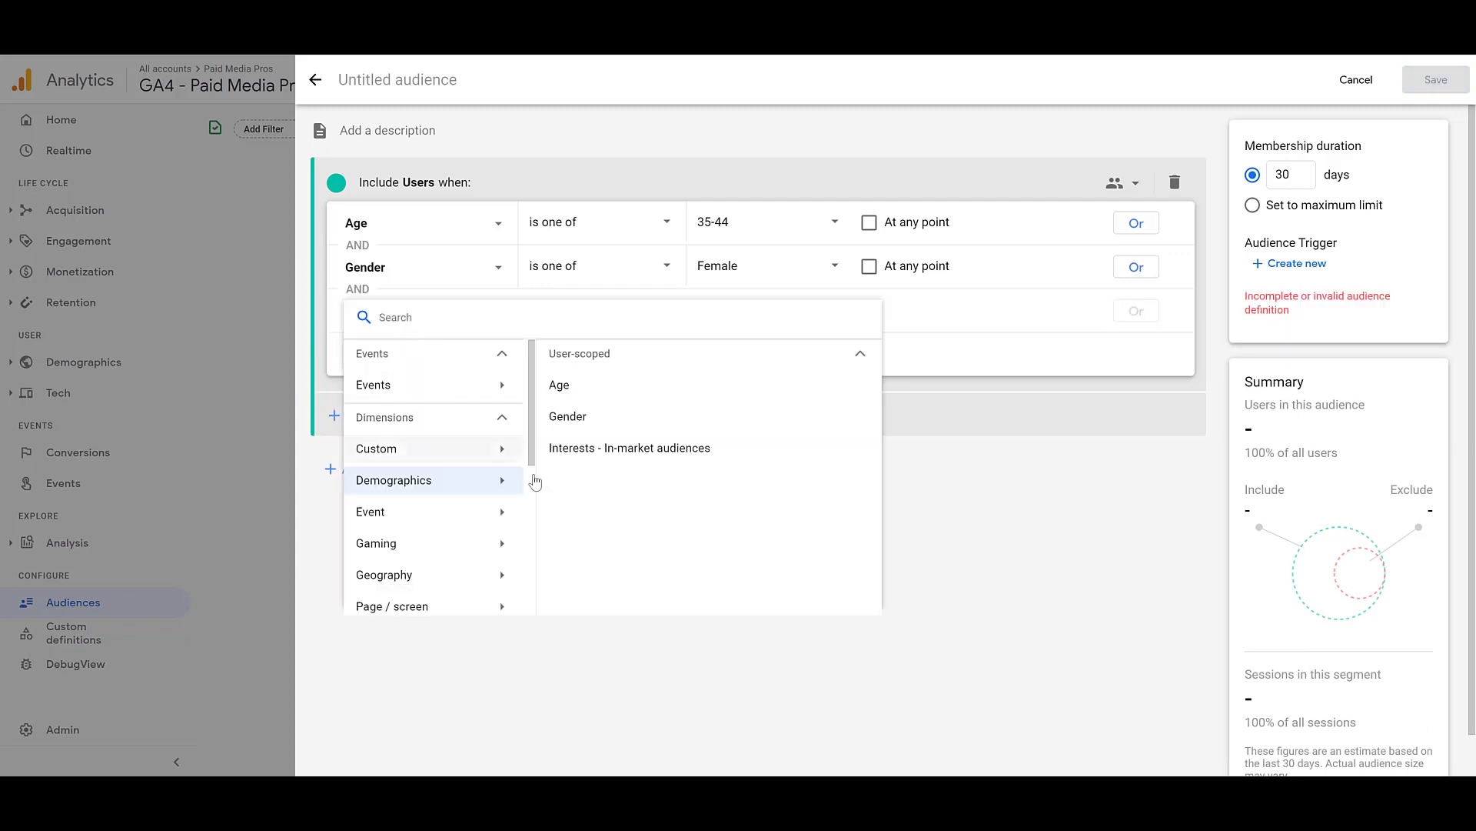
click(595, 449)
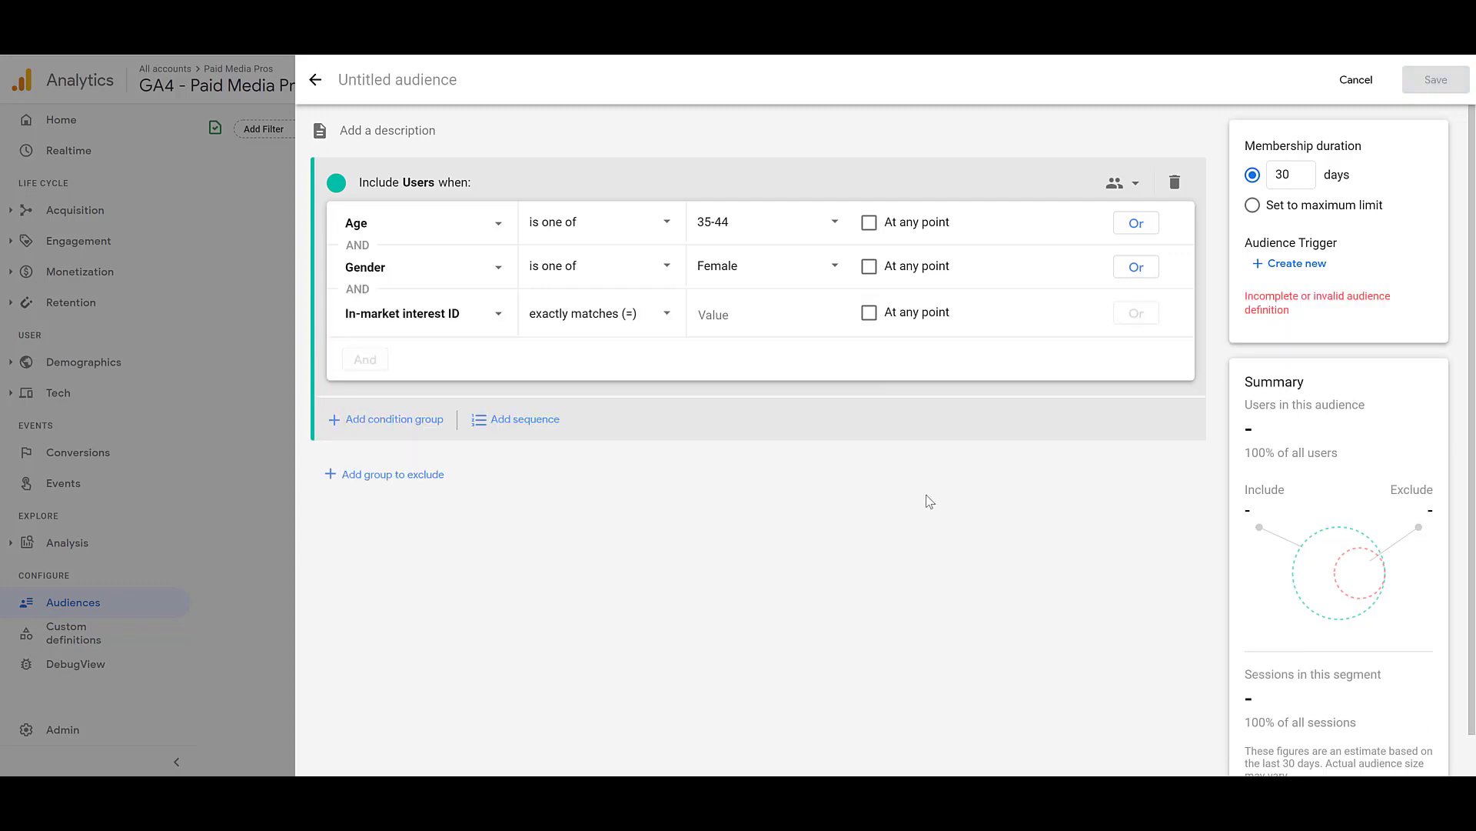
click(820, 313)
text(m)
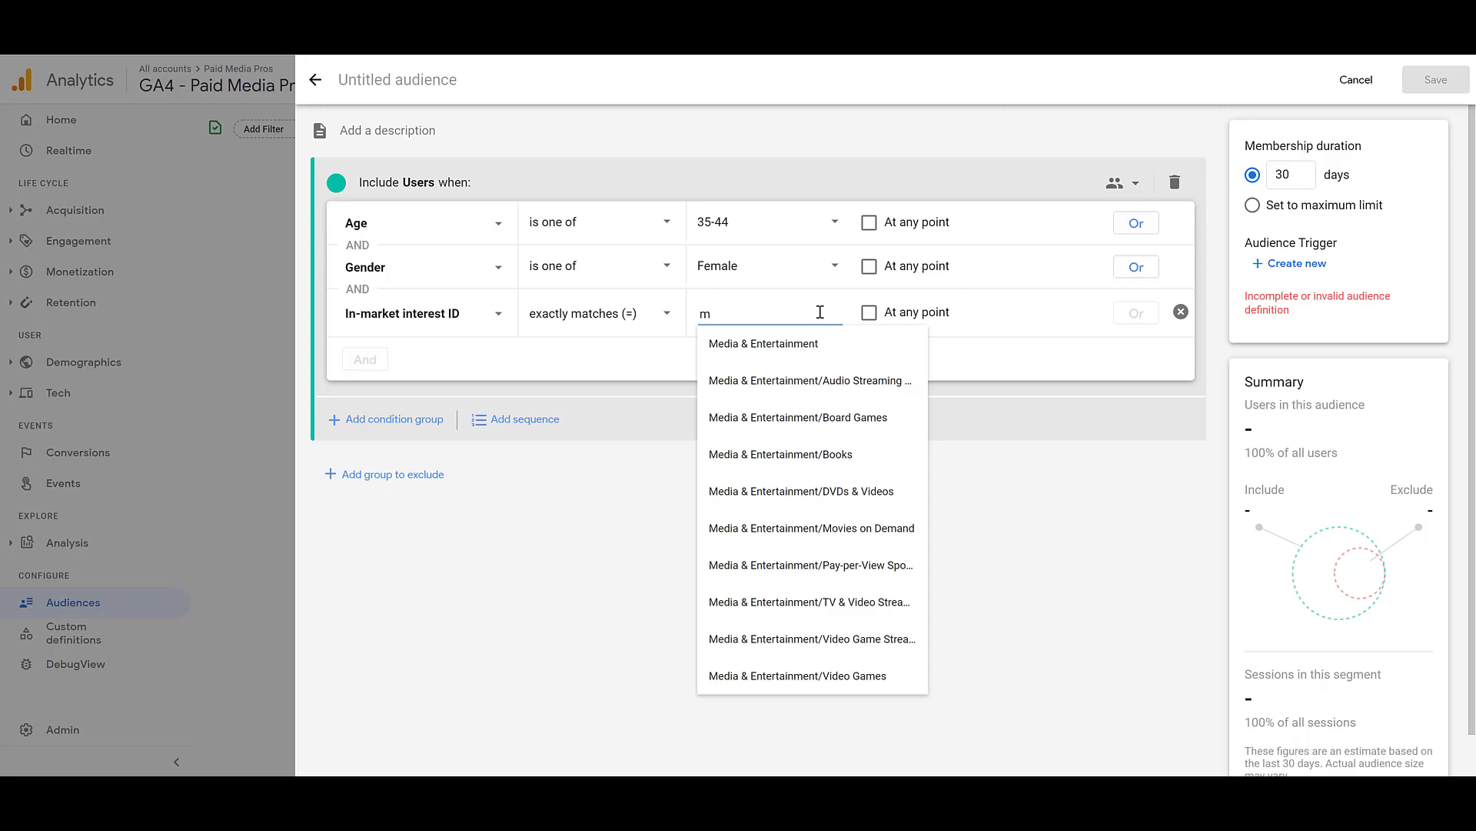
Delete the in-market, gender and age conditions
click(1180, 311)
click(1181, 266)
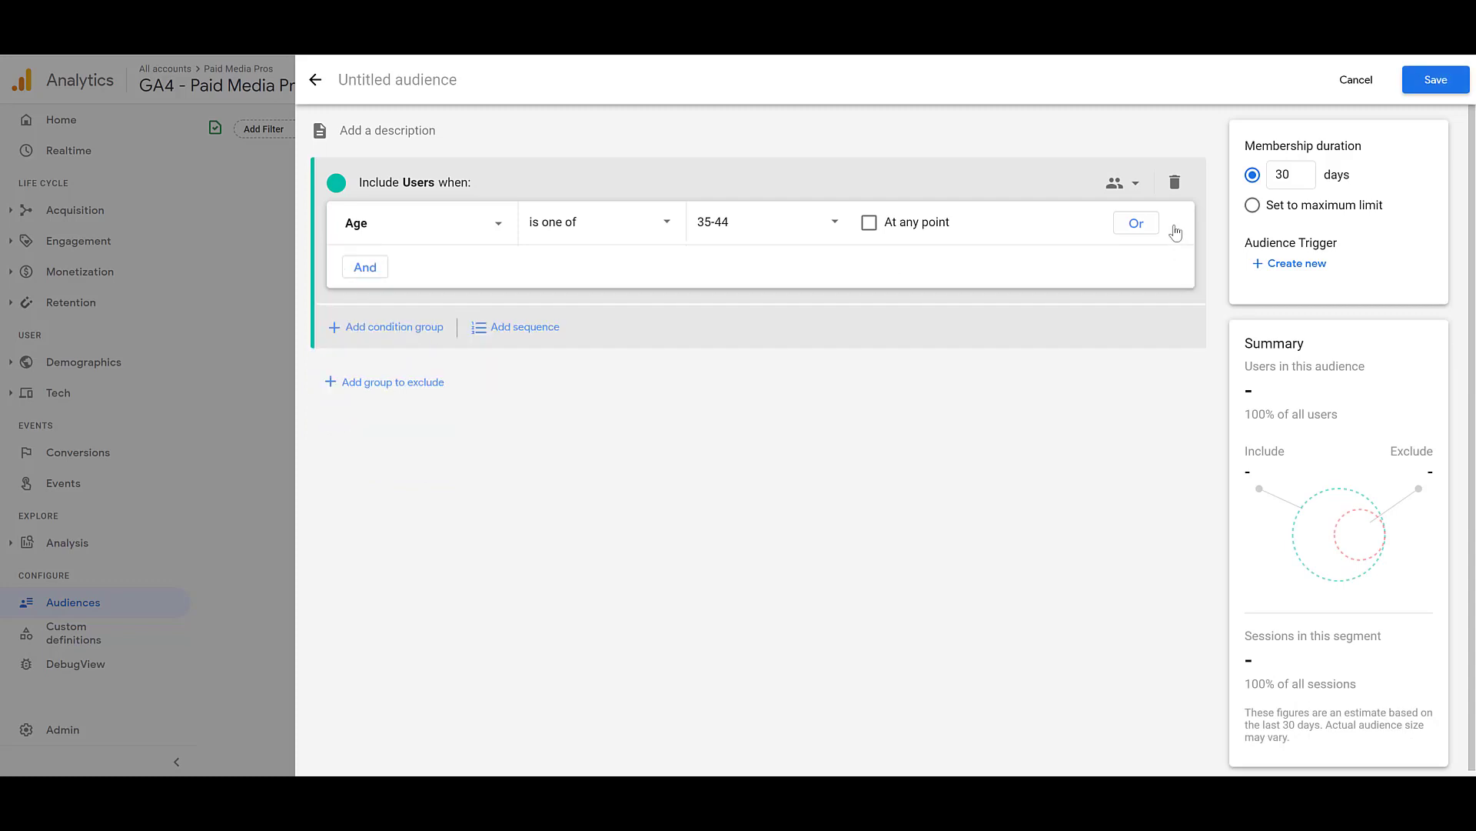
click(1180, 223)
Set a new condition: Is conversion event contains true
click(378, 223)
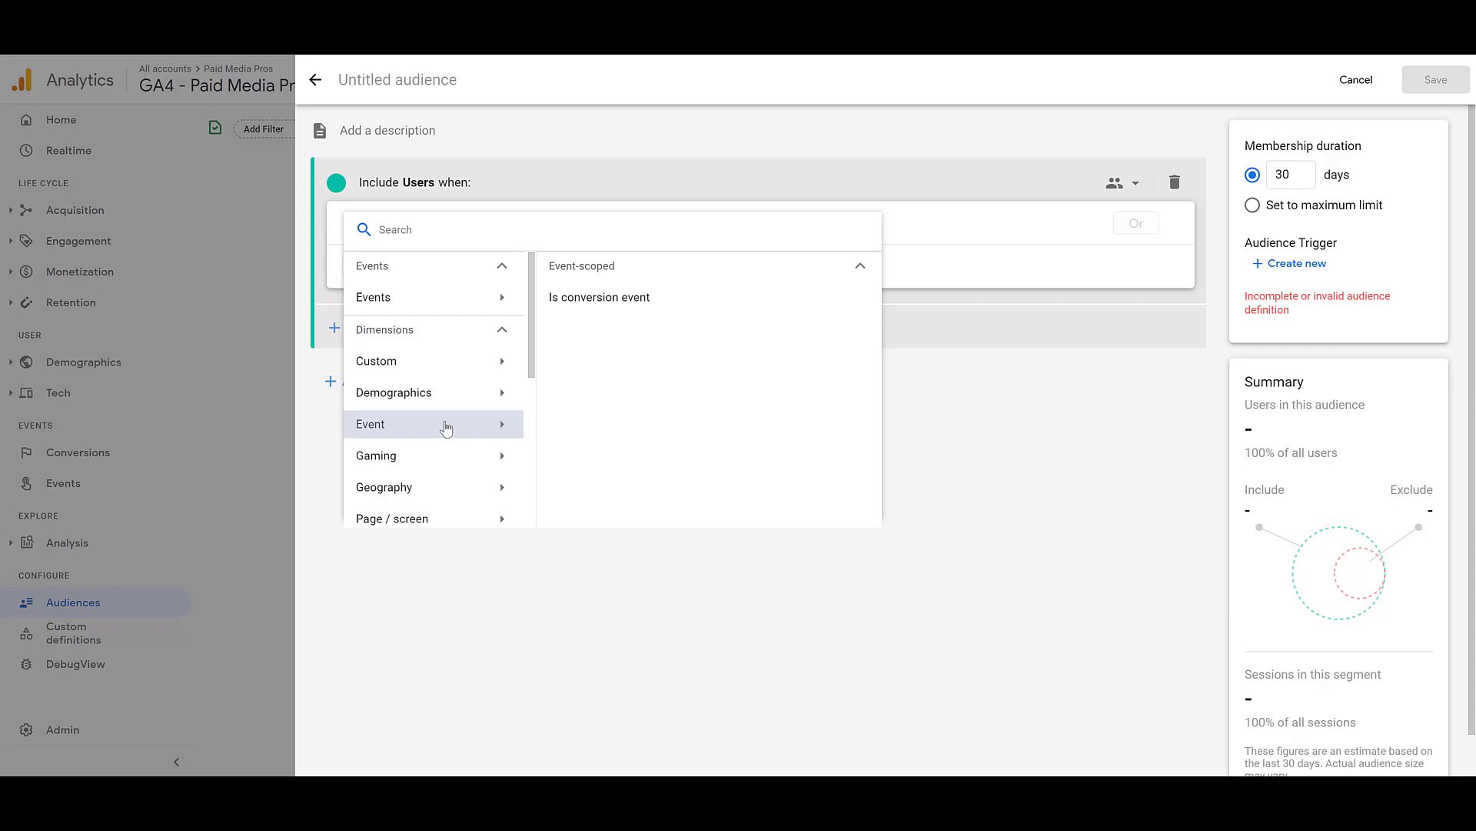
click(573, 307)
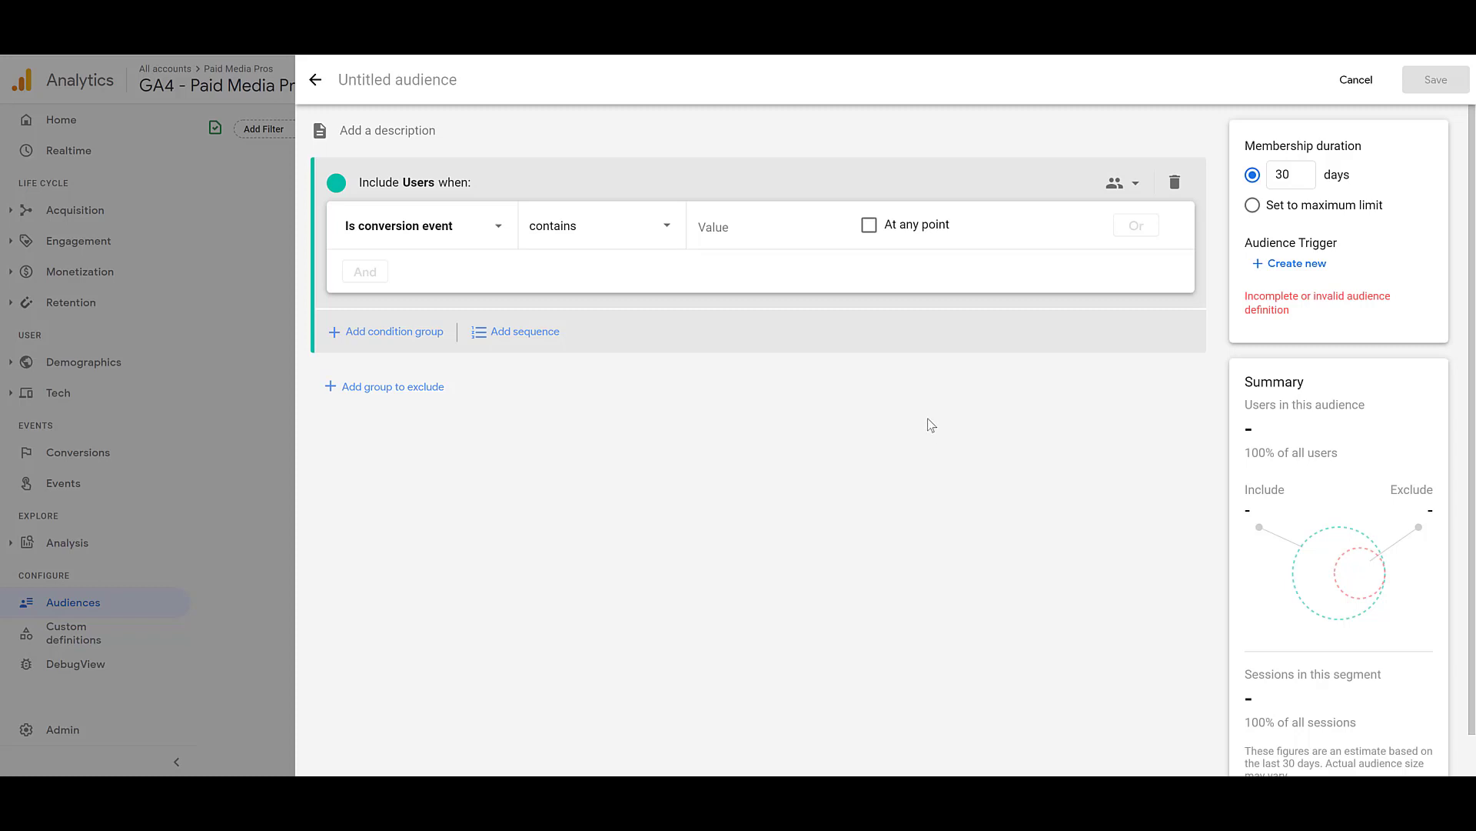
click(789, 229)
click(781, 294)
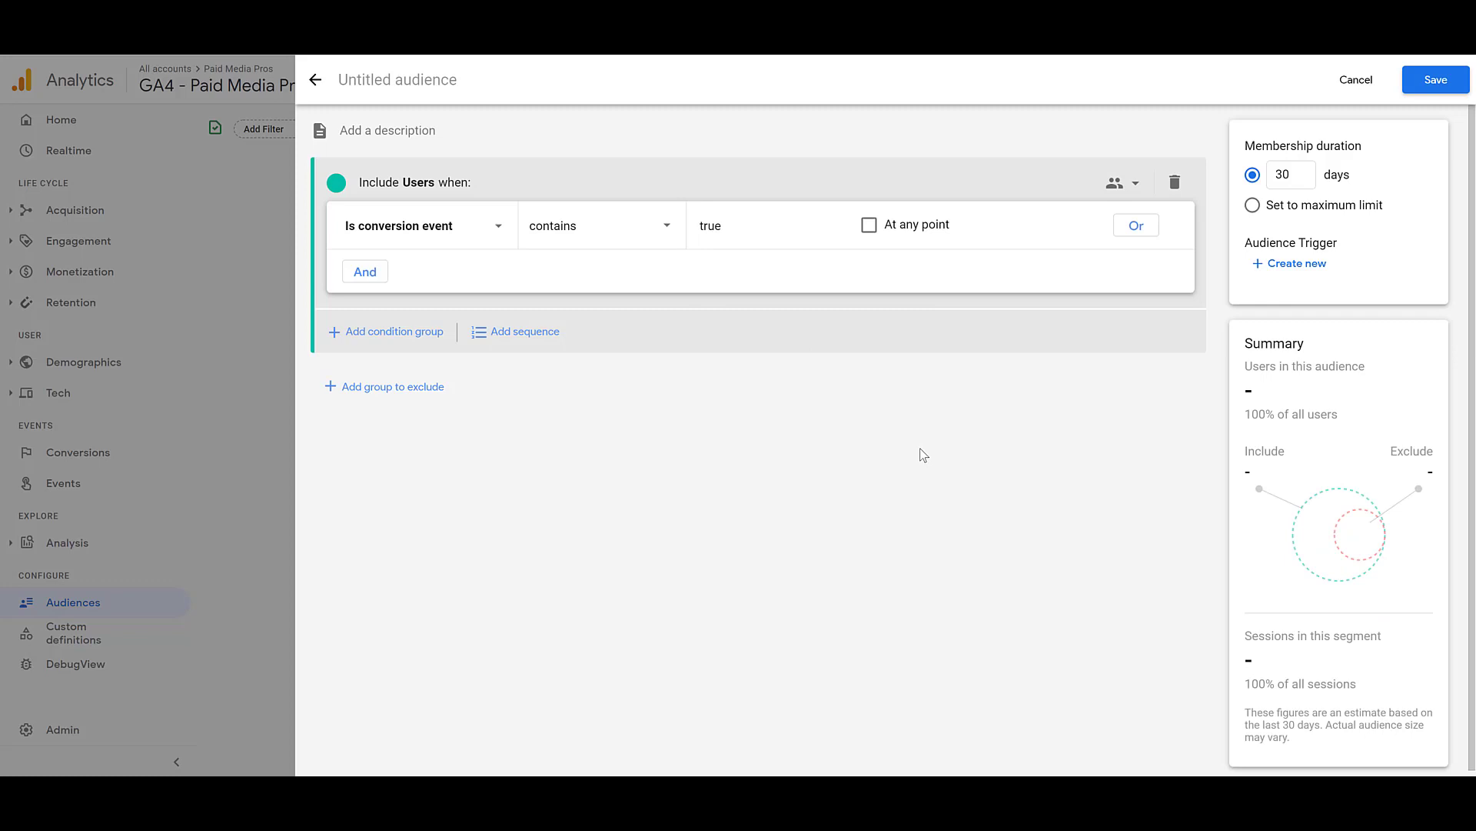
Set the condition to Geography City ID exactly matches West Chicago, Illinois
click(467, 225)
scroll(492, 284, down, 2)
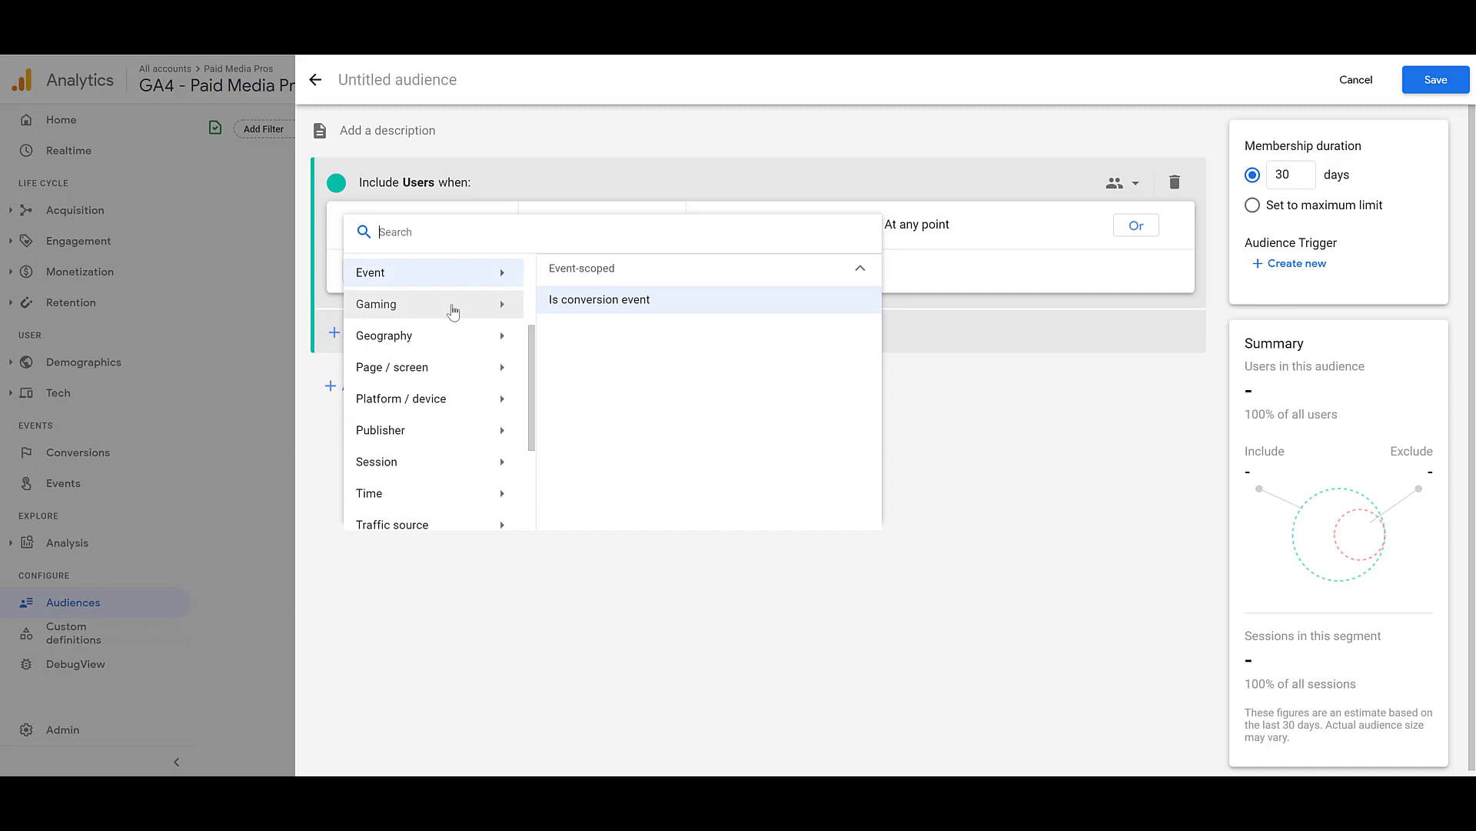
click(453, 308)
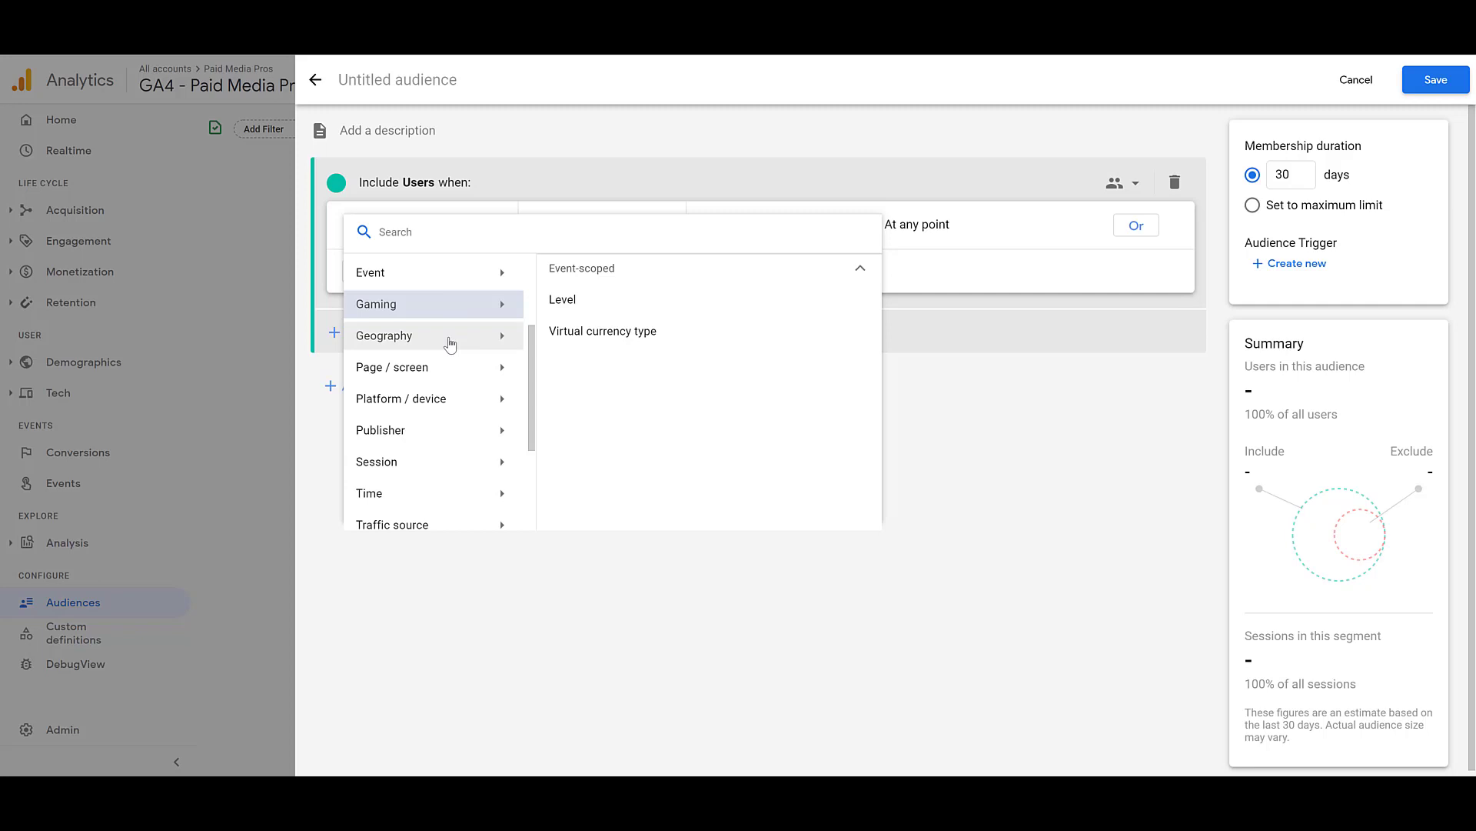
click(451, 341)
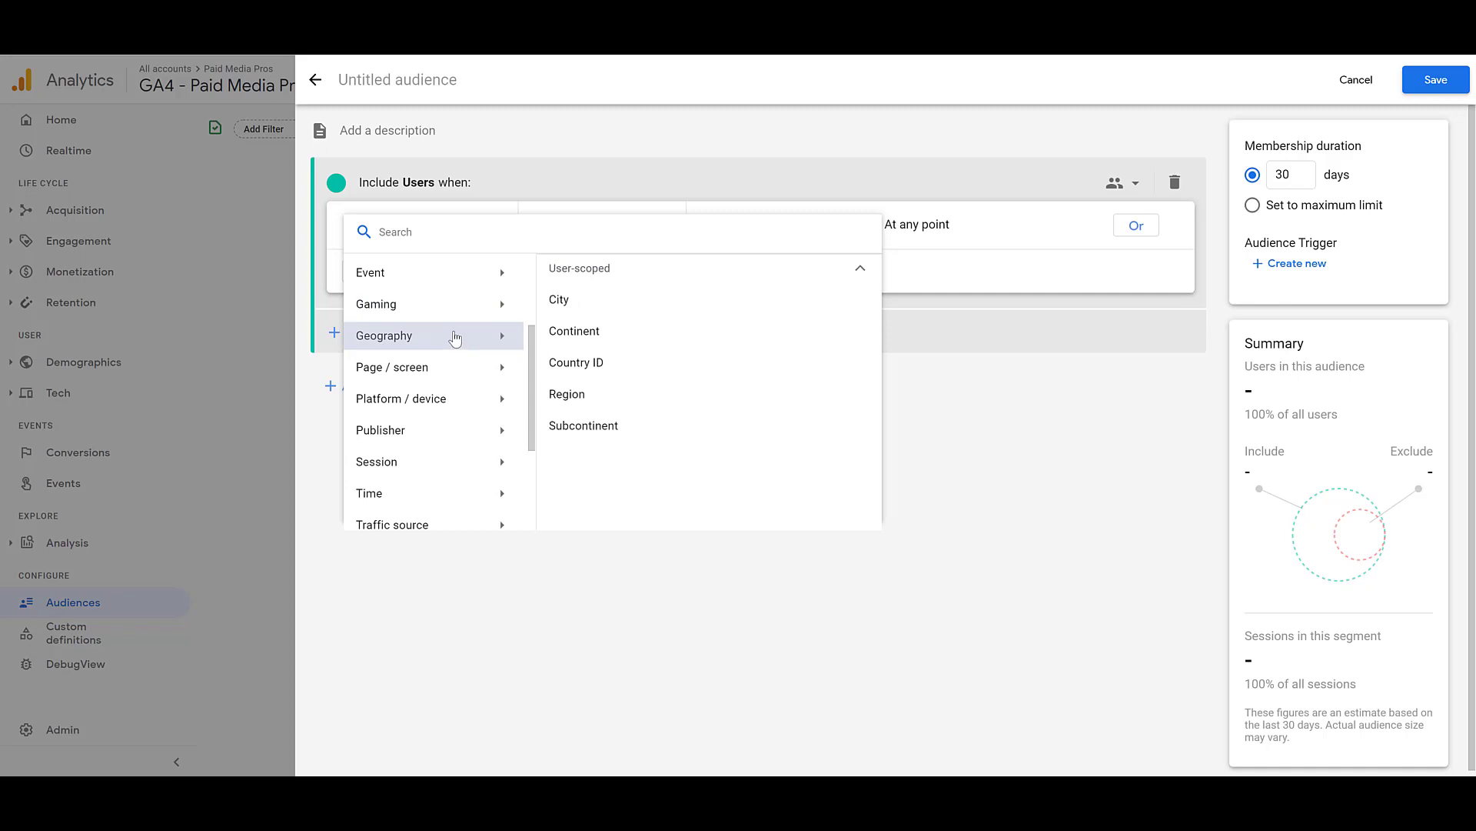
click(642, 309)
click(666, 231)
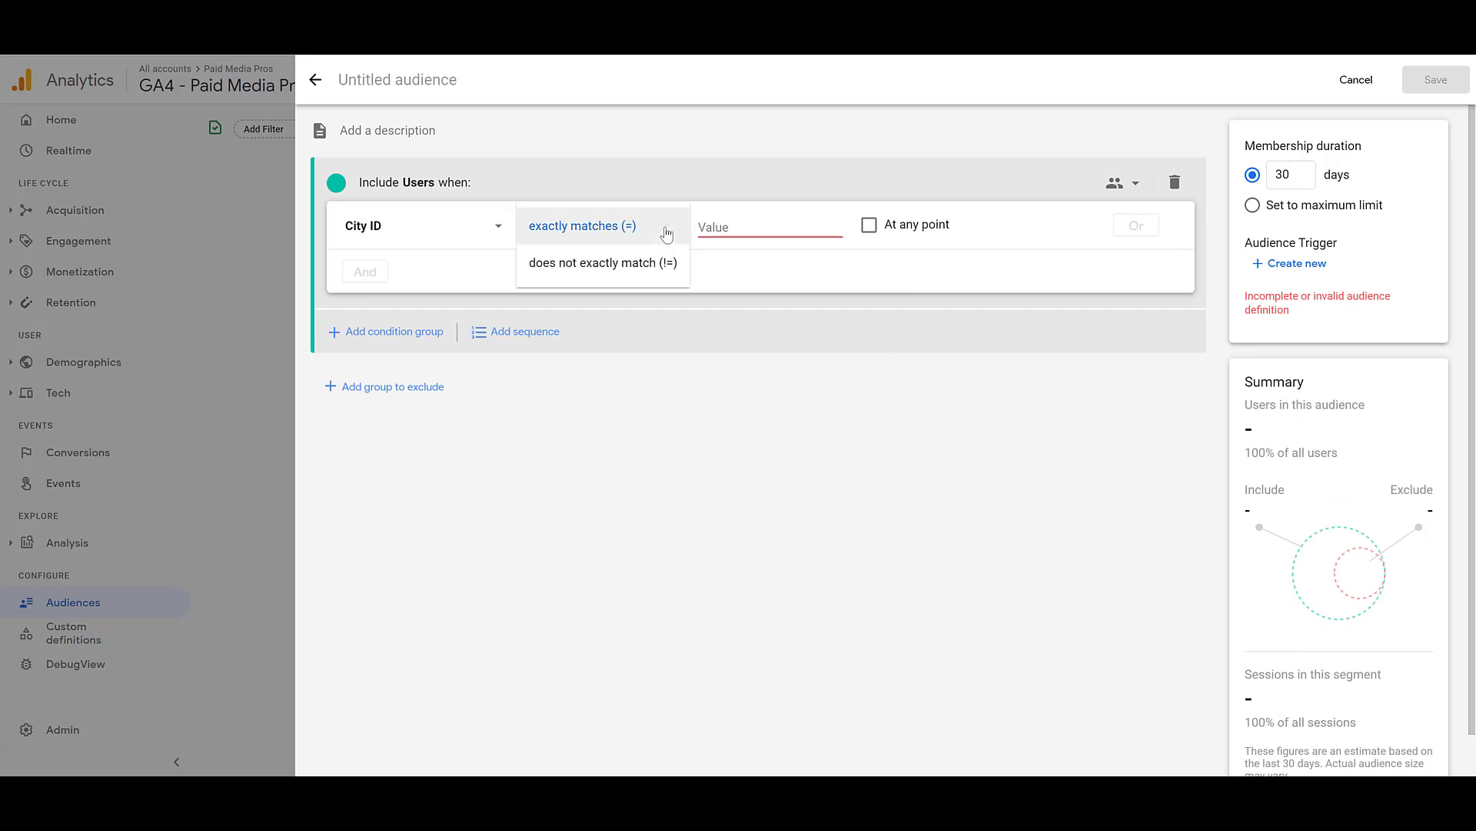
click(734, 227)
text(chicago)
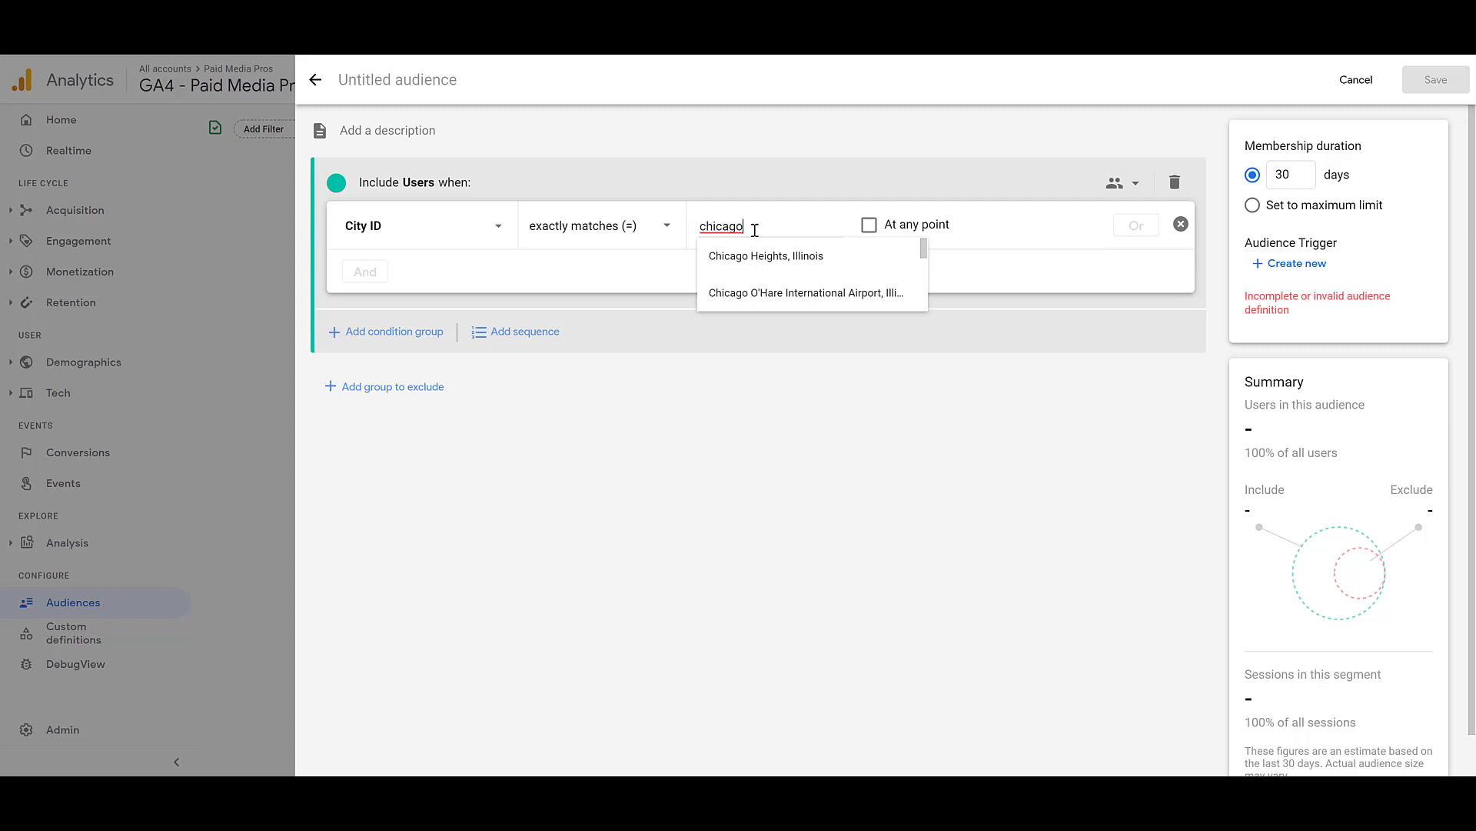
scroll(769, 248, down, 2)
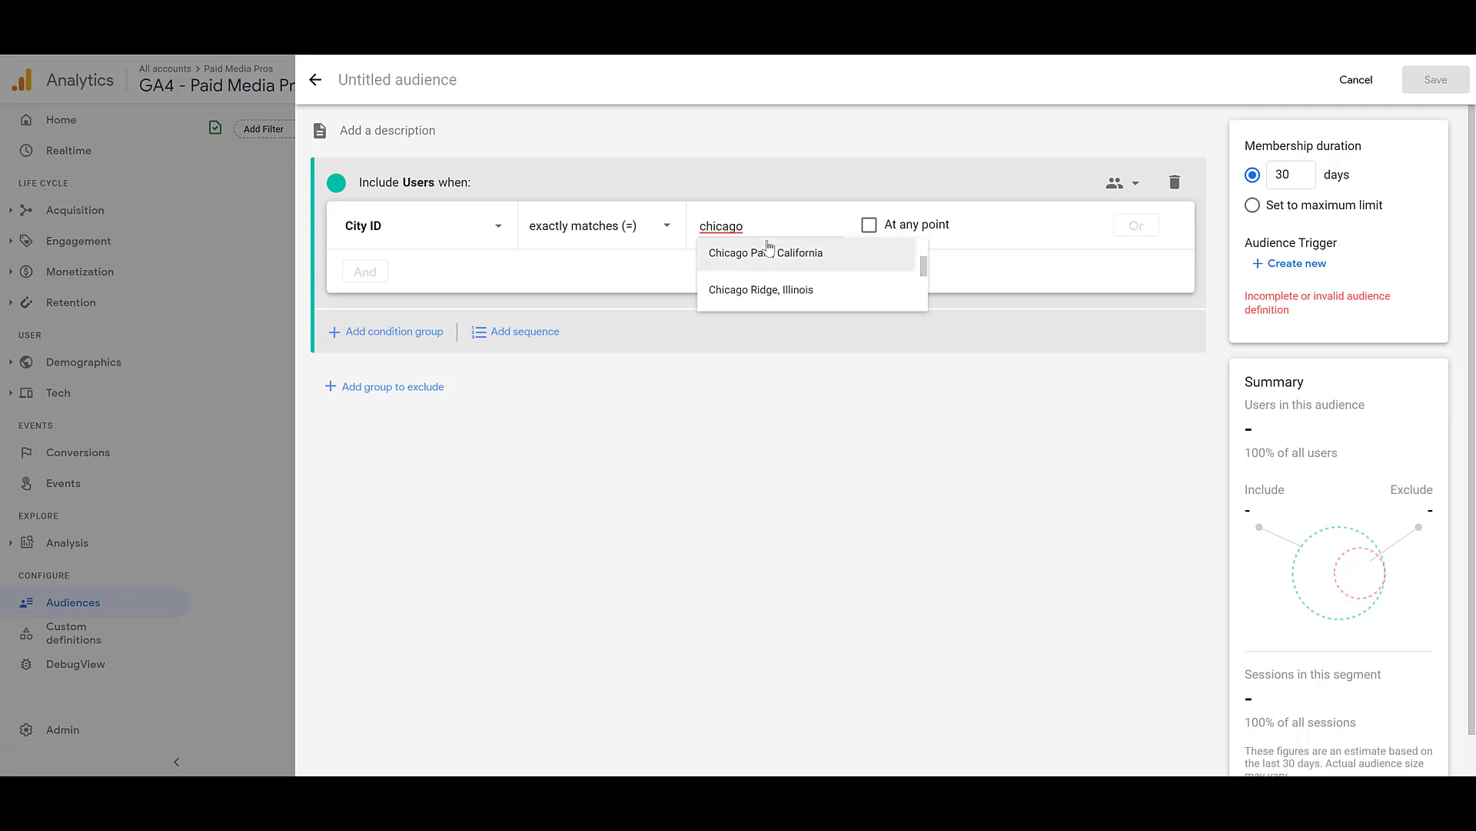
scroll(769, 249, down, 4)
click(769, 289)
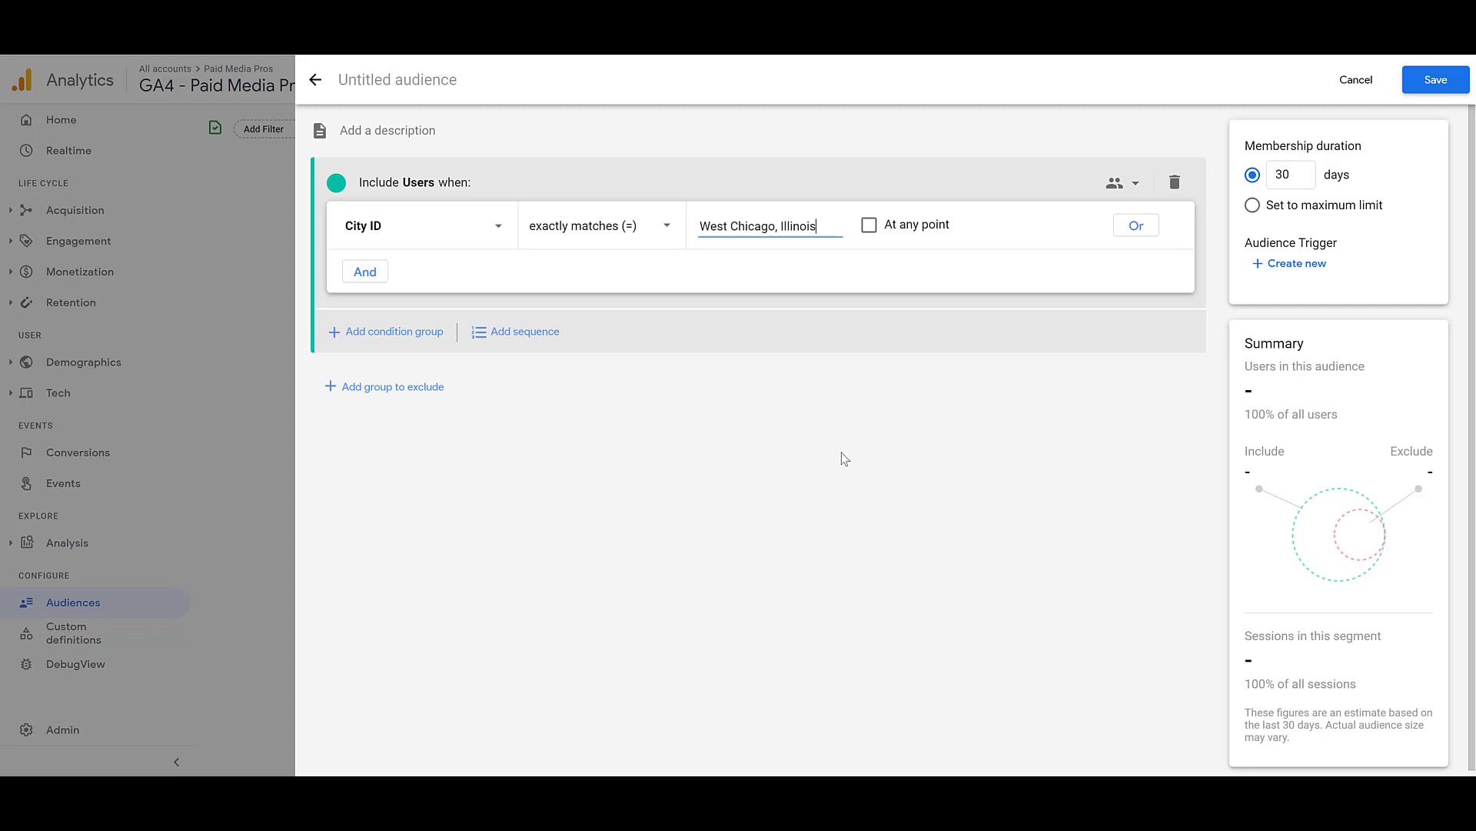
Browse the Page / screen, Platform / device and Publisher dimension categories
click(489, 228)
scroll(445, 375, down, 2)
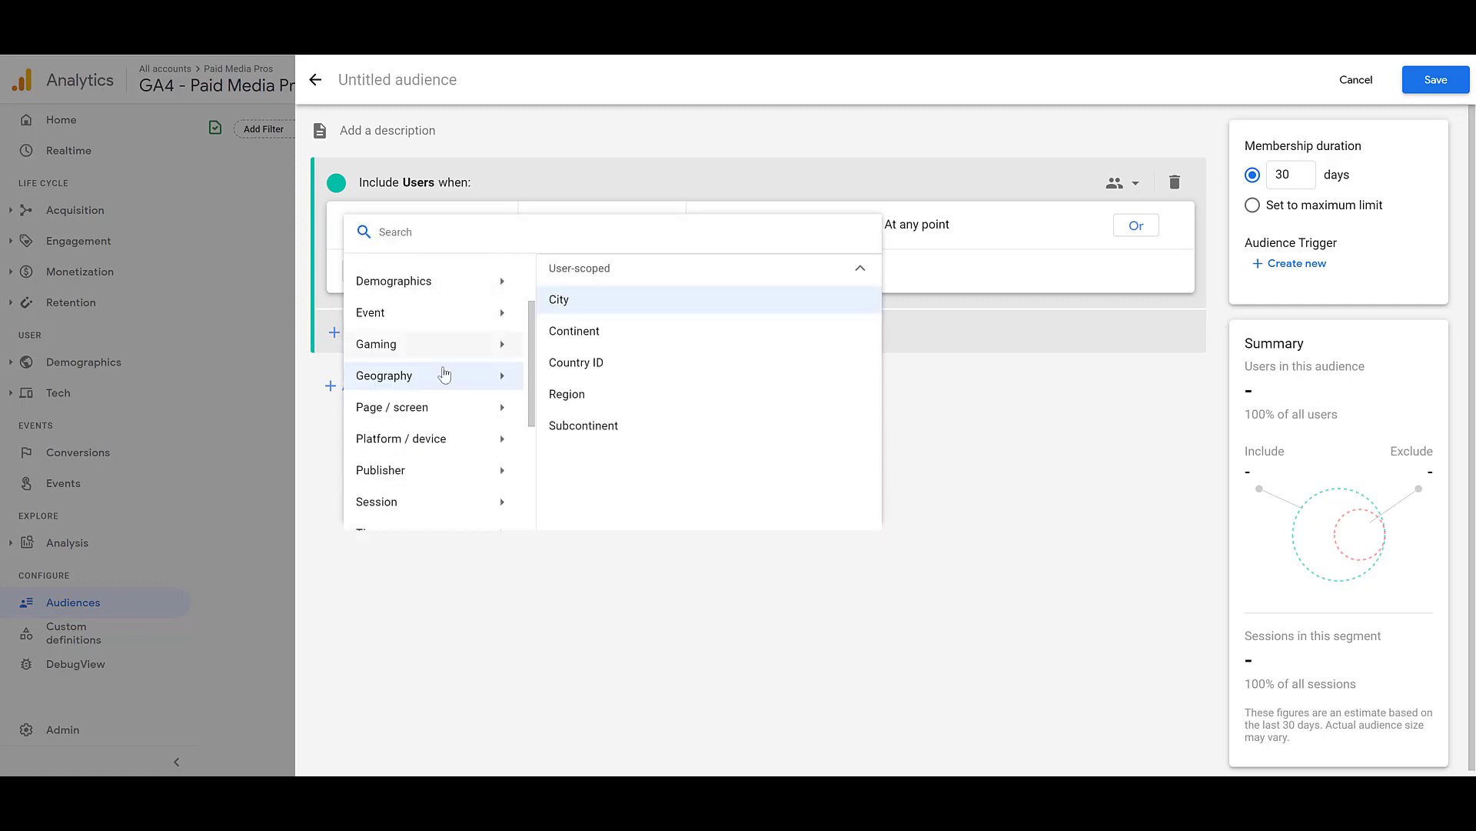
scroll(444, 375, down, 1)
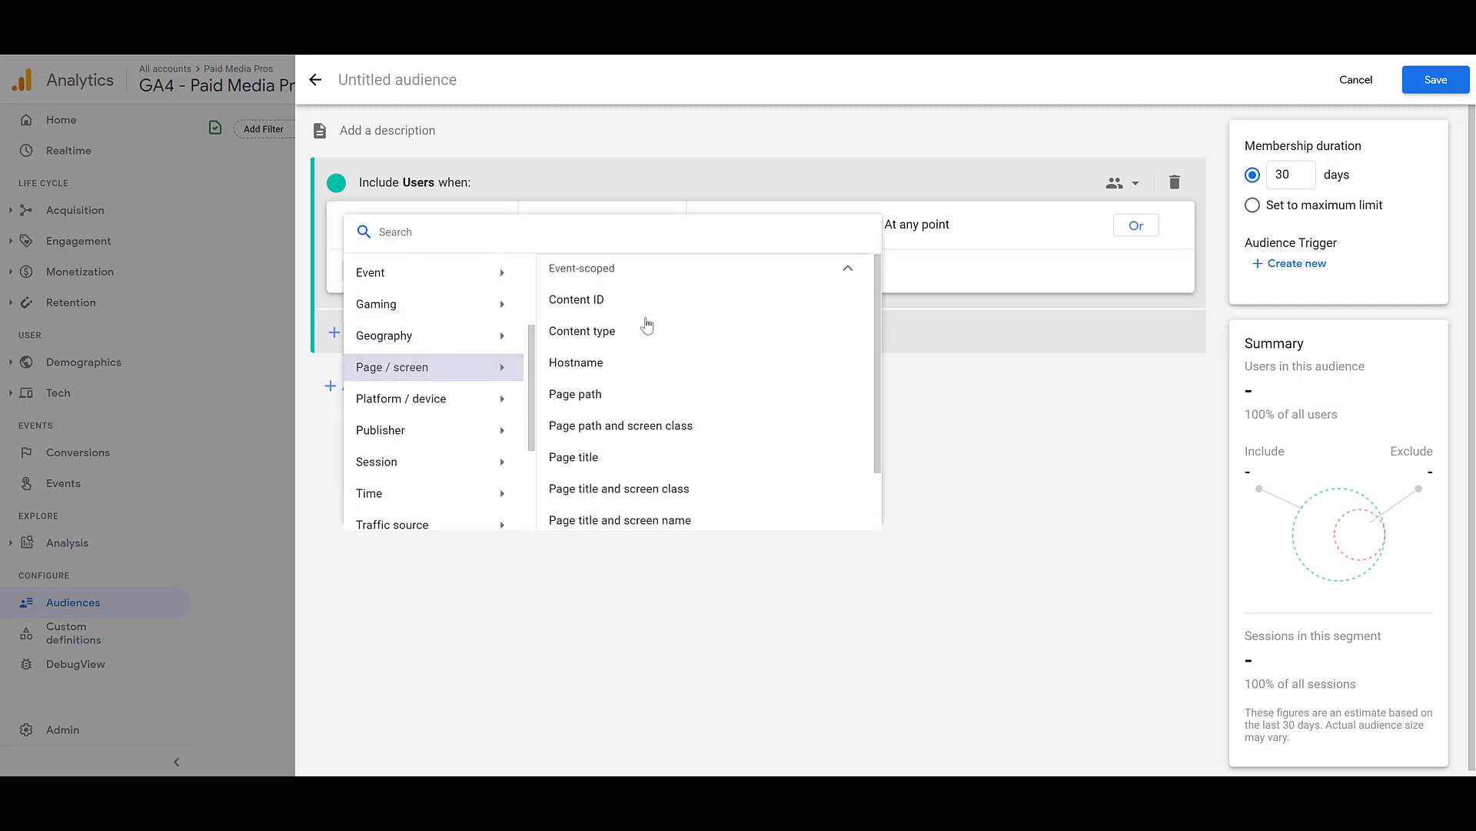
scroll(769, 296, down, 1)
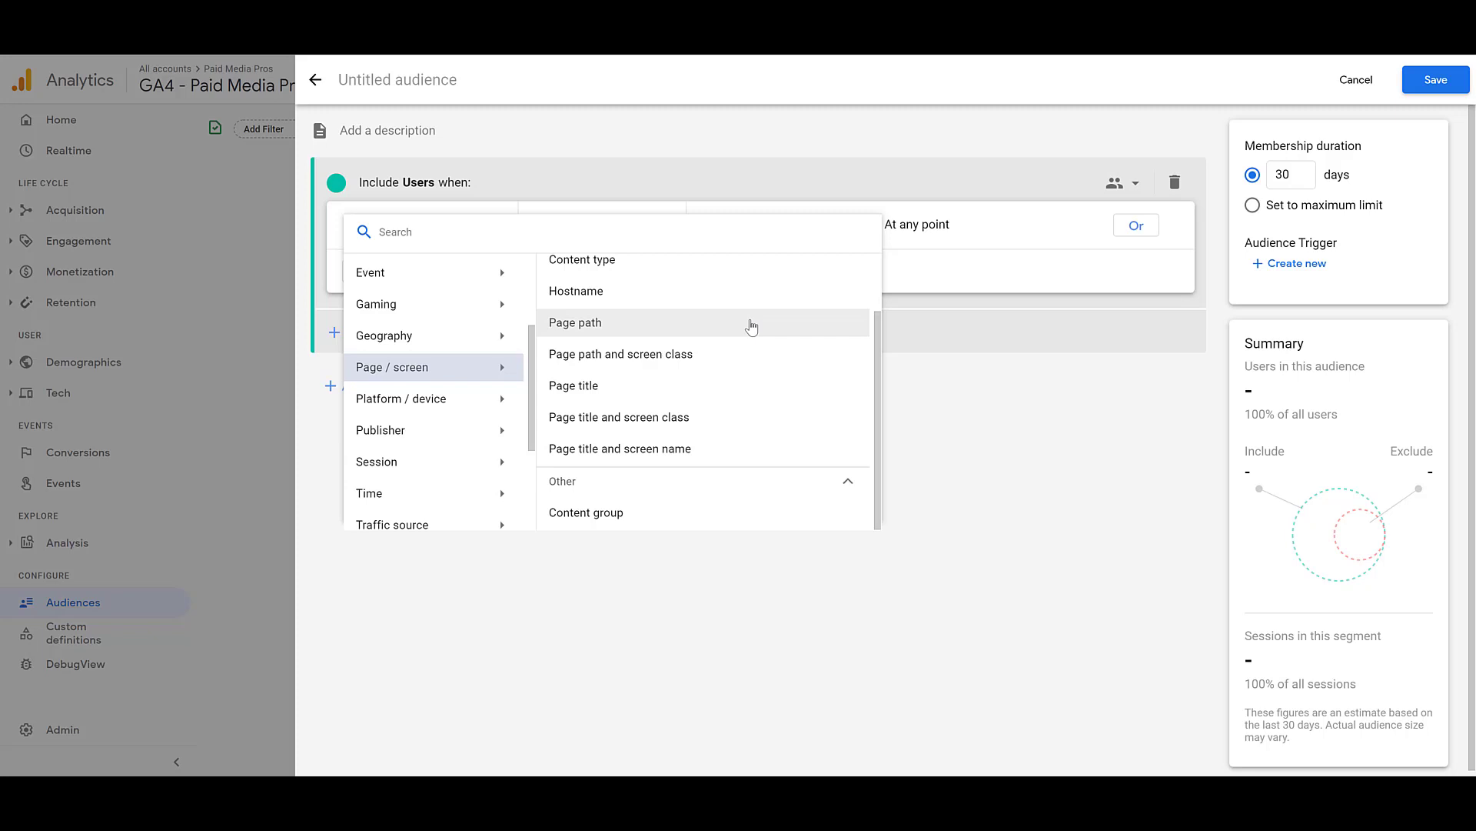
click(452, 401)
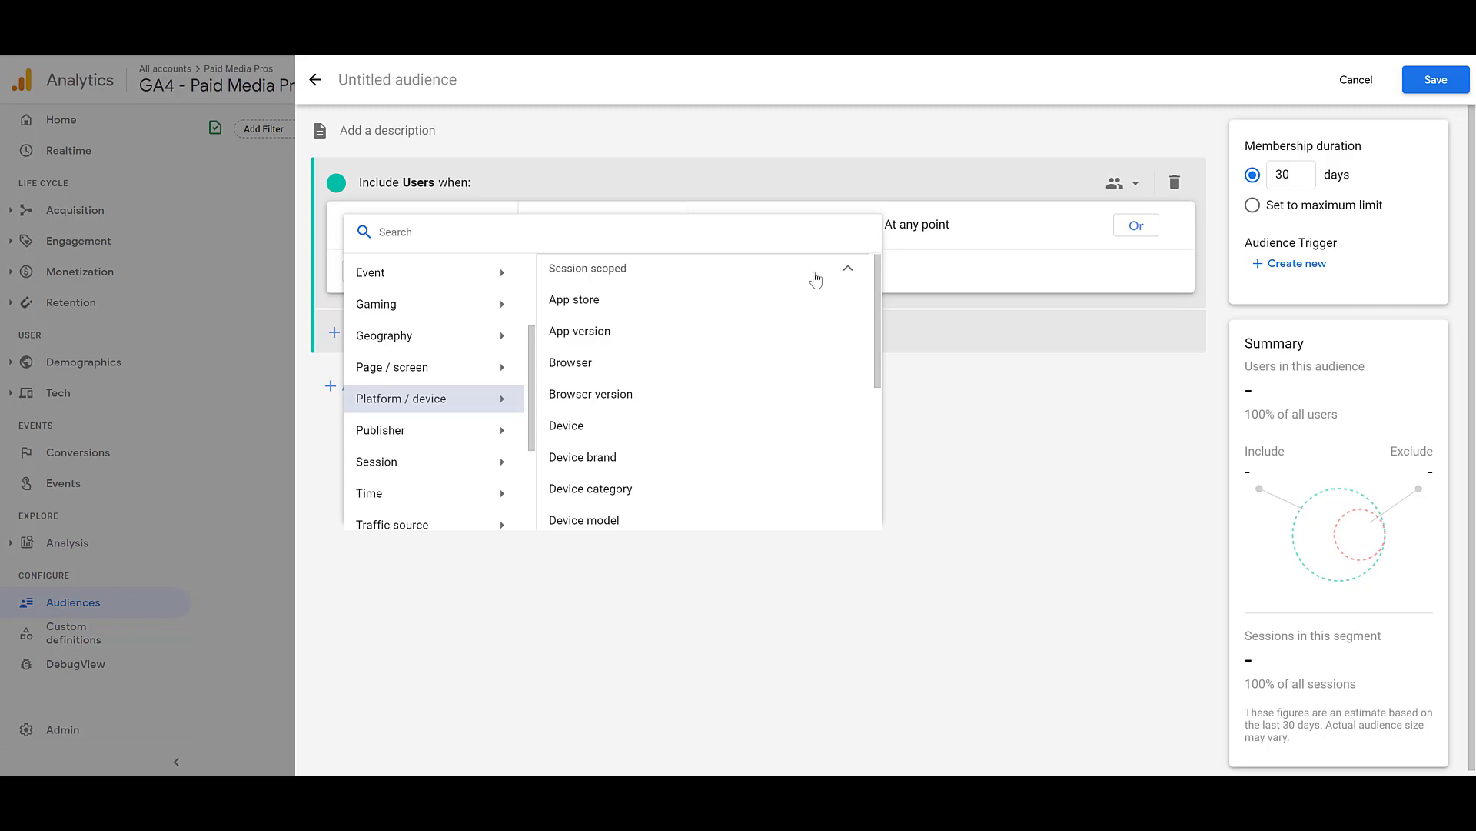
scroll(816, 279, down, 1)
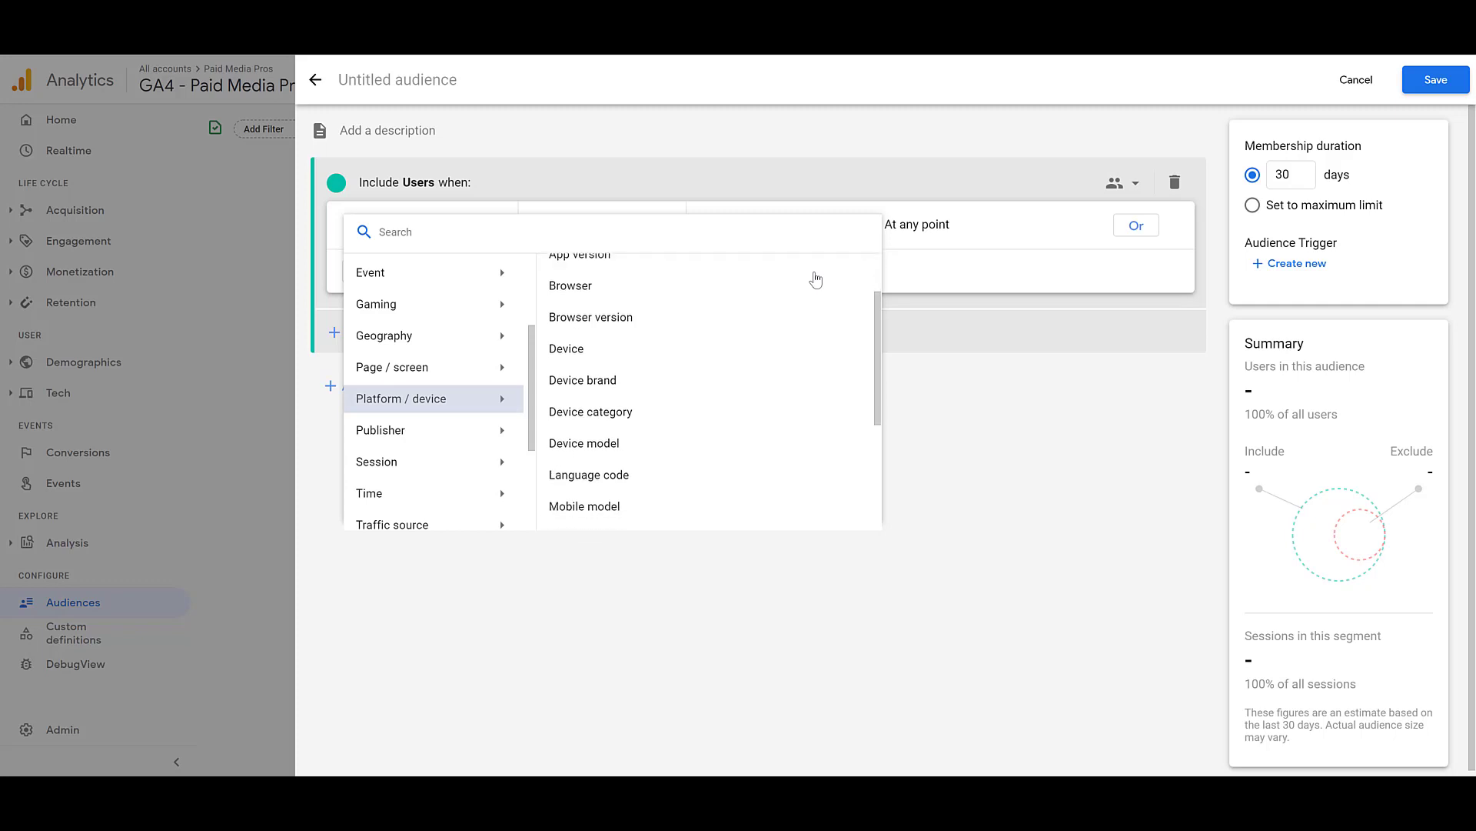
scroll(816, 279, down, 1)
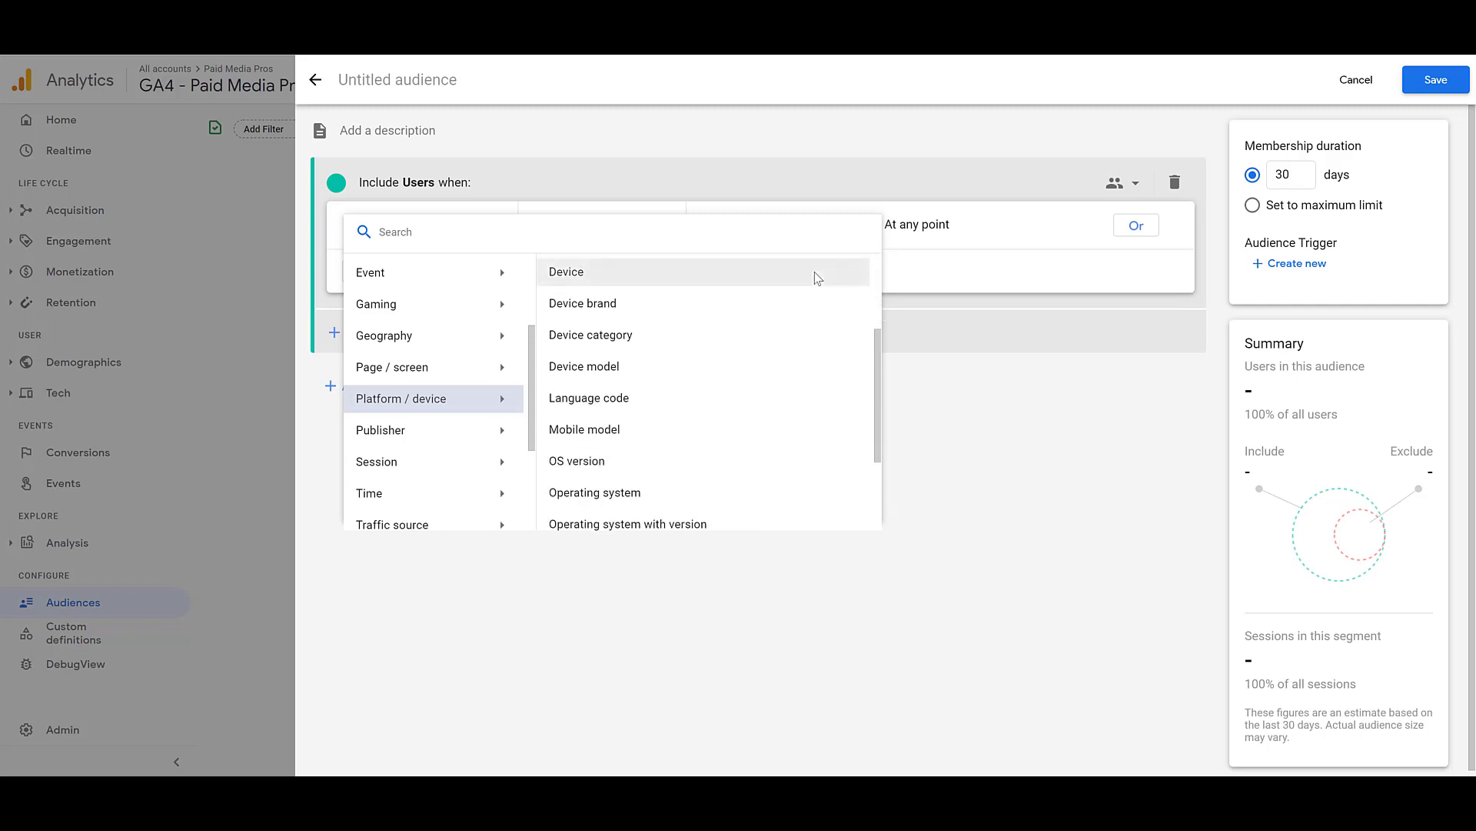
scroll(817, 278, down, 1)
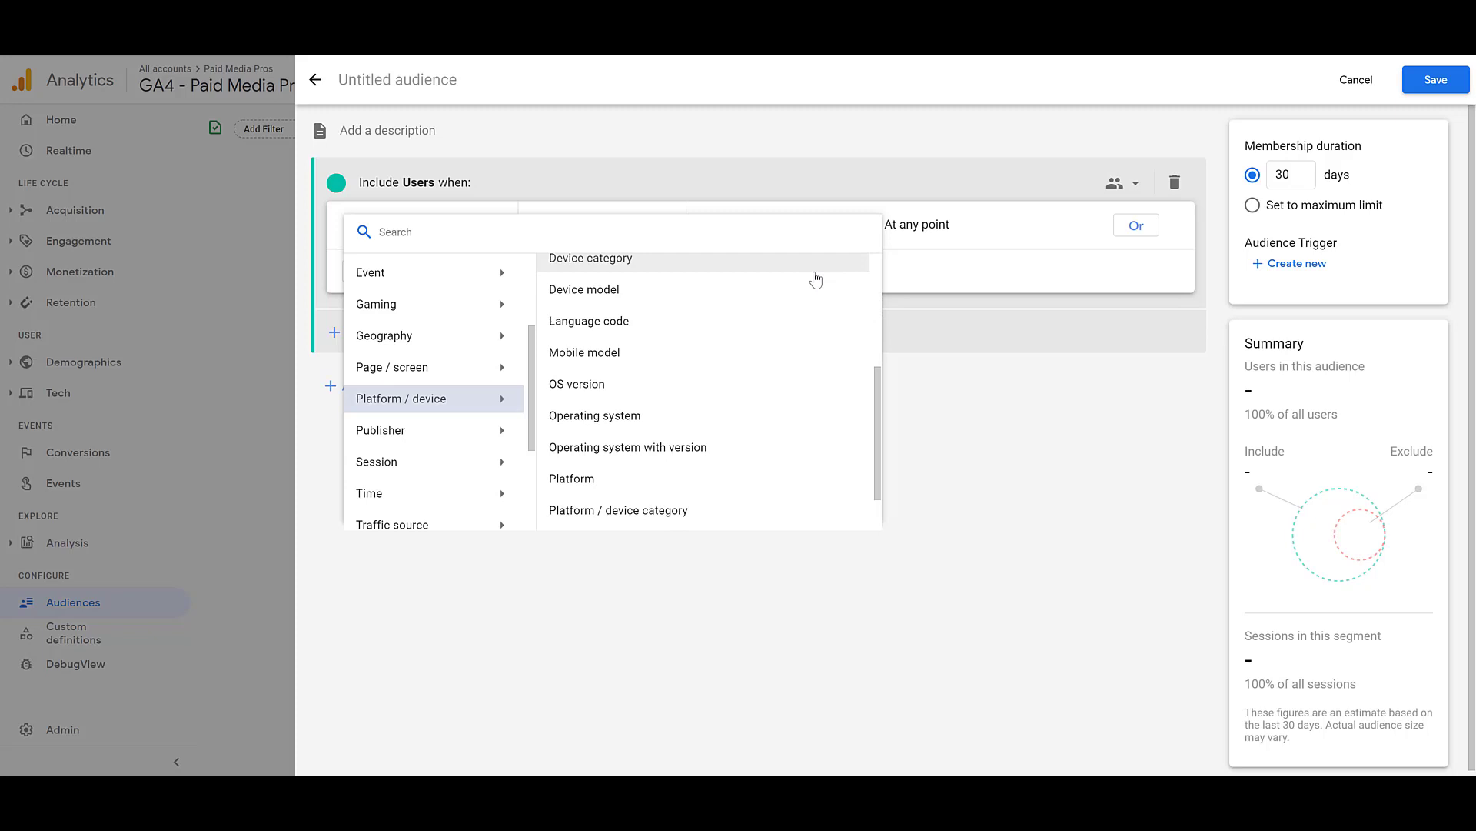
scroll(816, 279, down, 1)
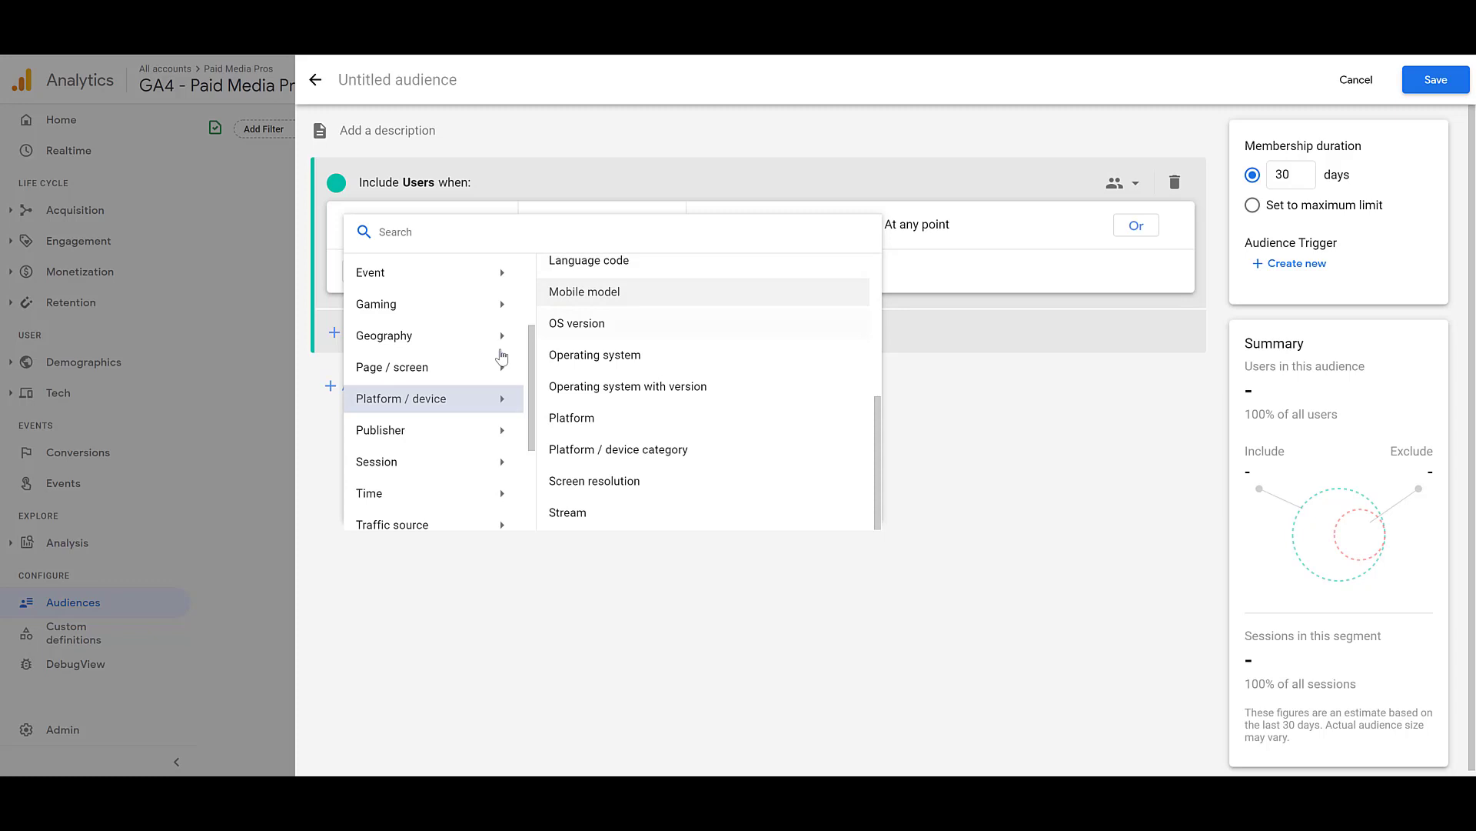
click(452, 441)
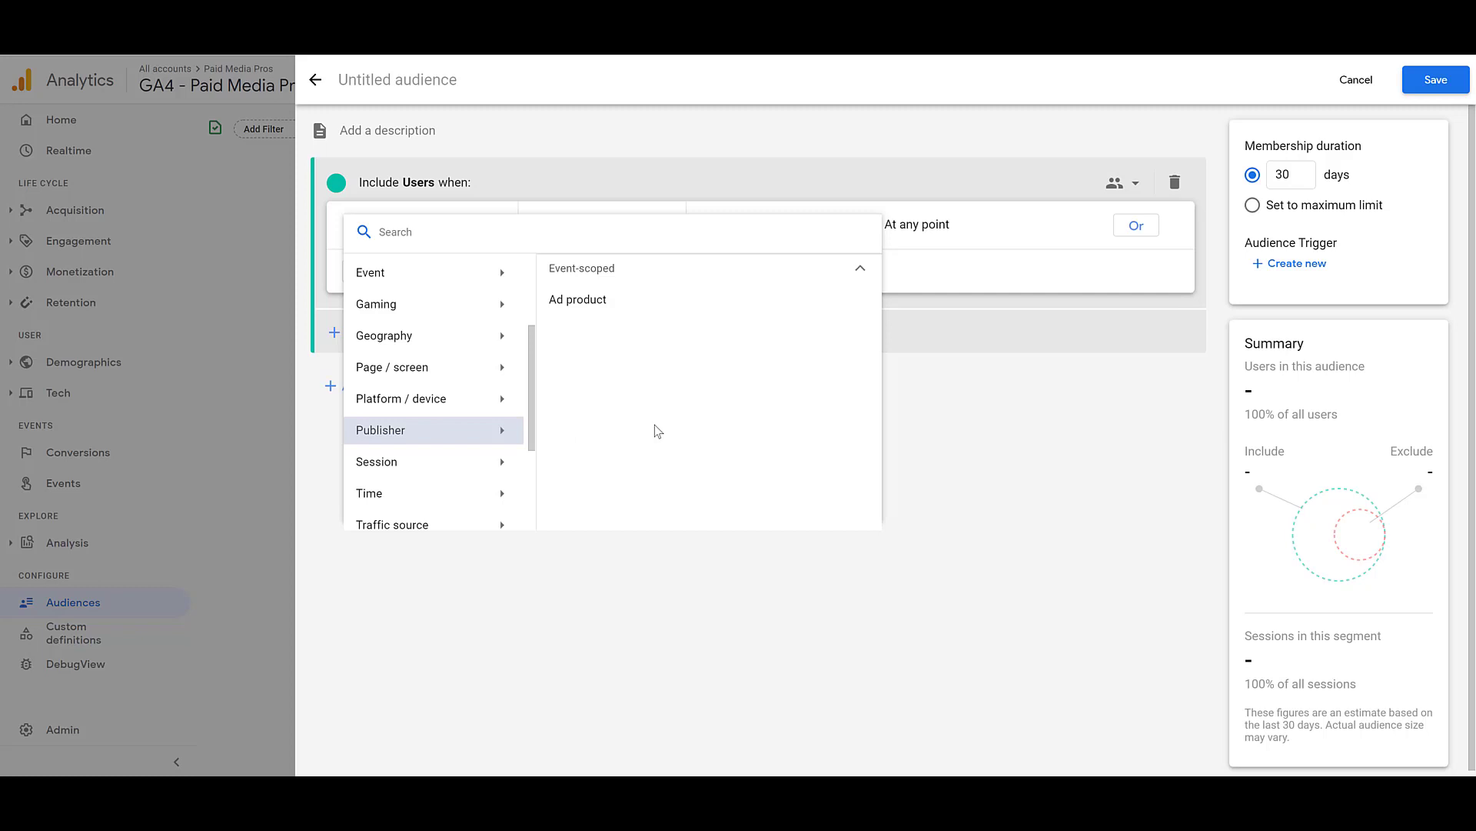
Replace the city condition with Time > Date contains 2/28/21
mouse_move(462, 461)
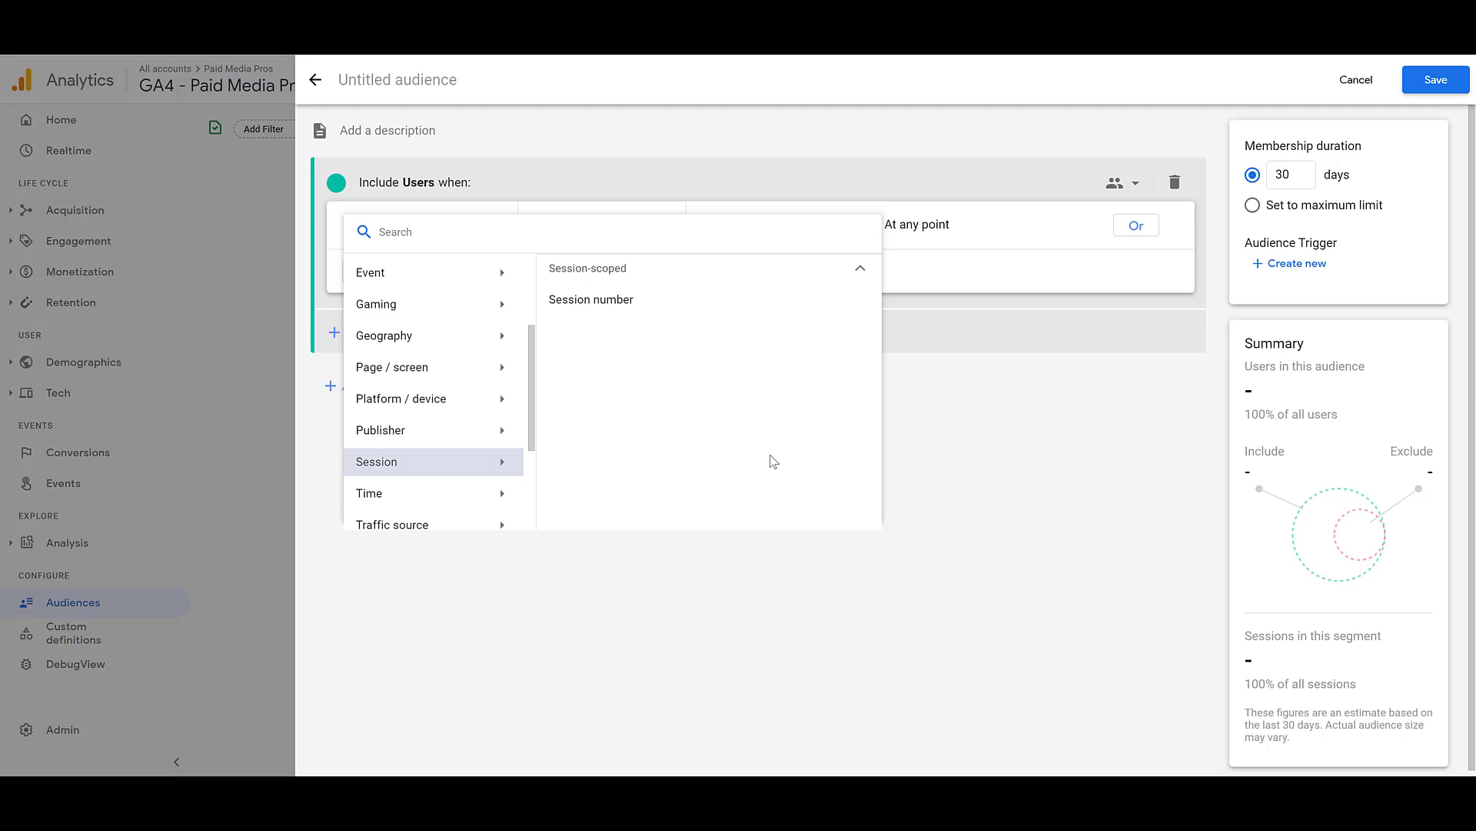
scroll(500, 427, down, 2)
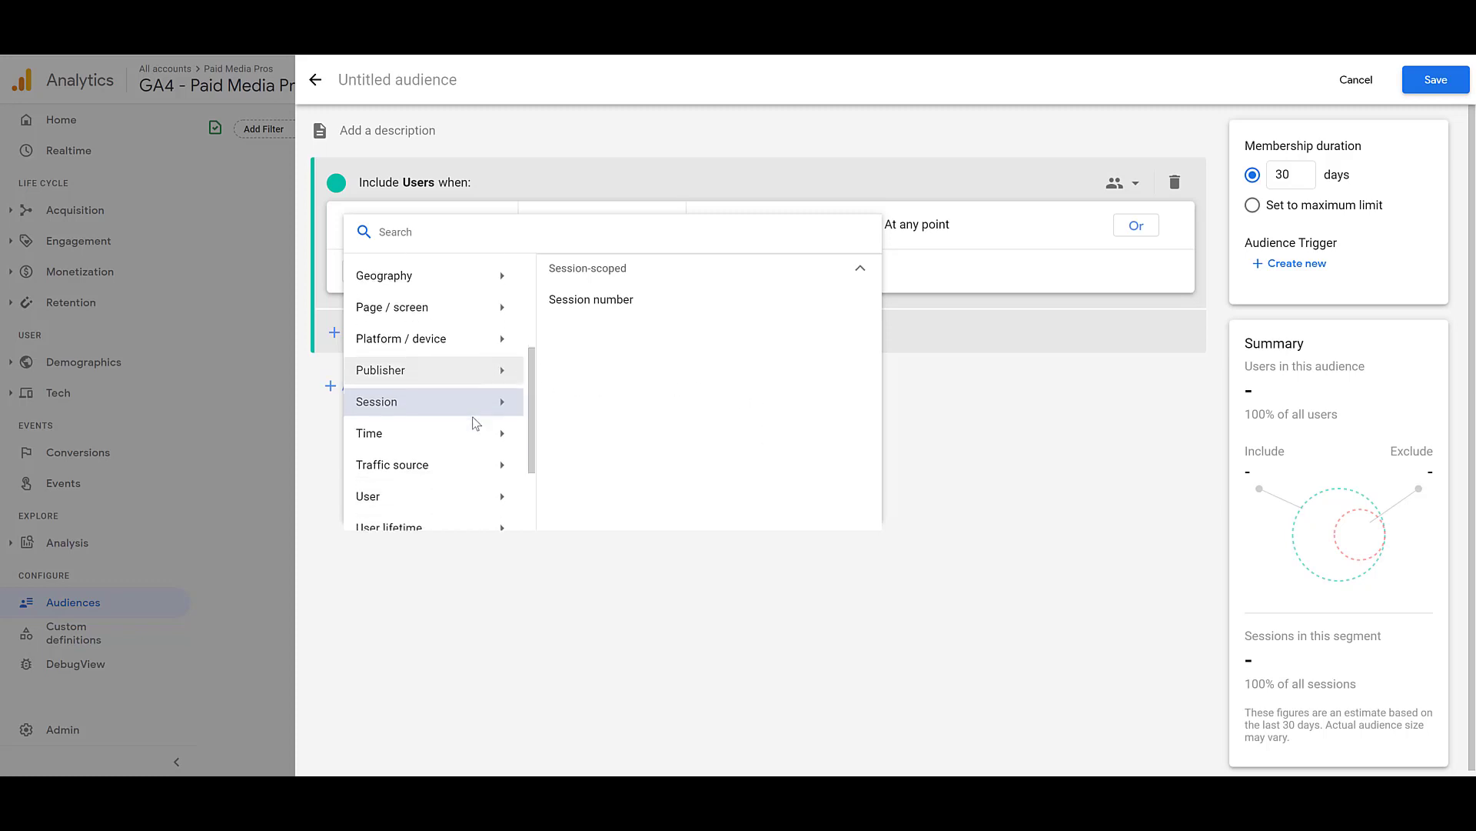
mouse_move(448, 352)
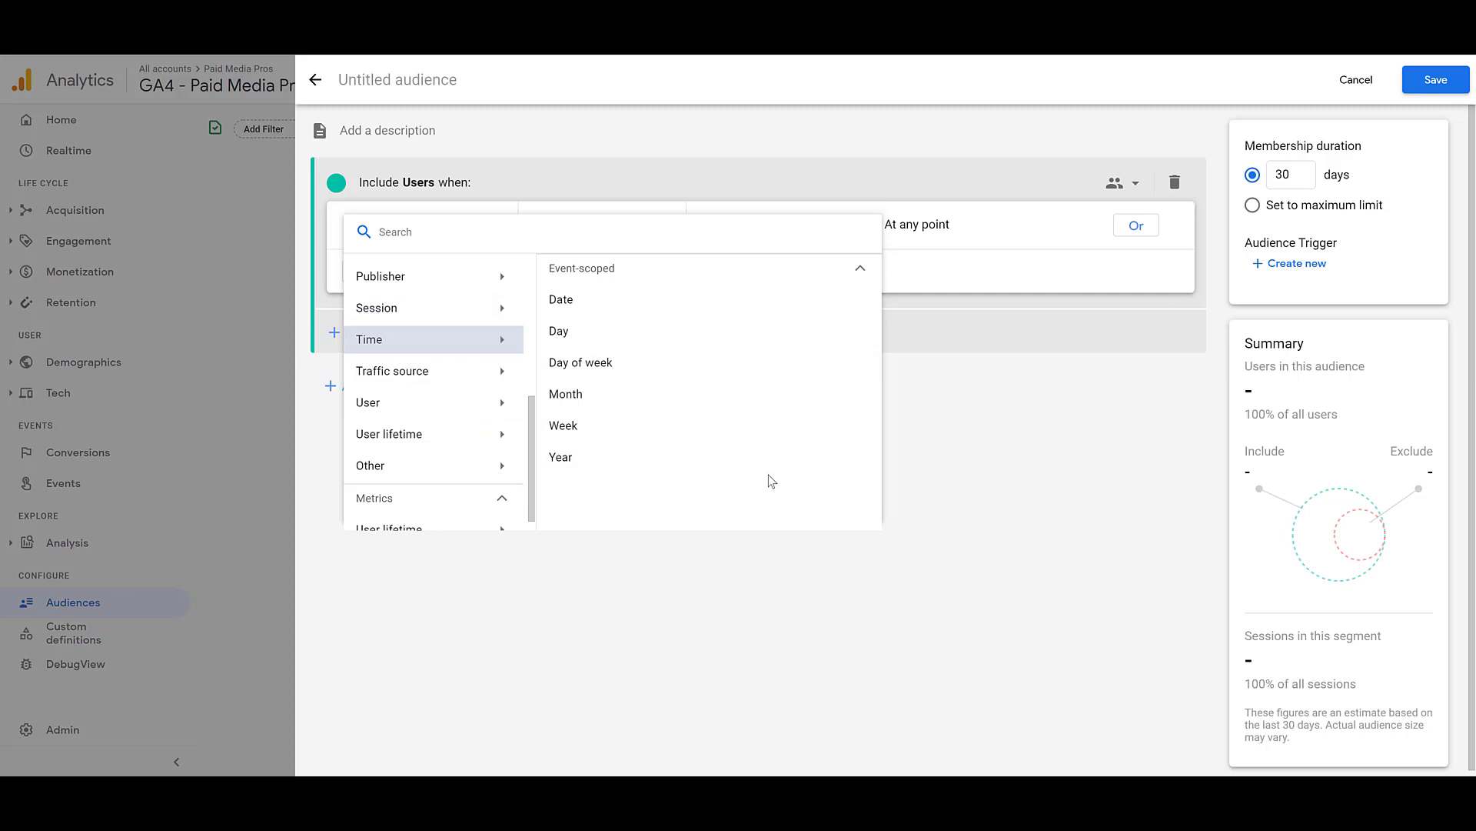
click(722, 301)
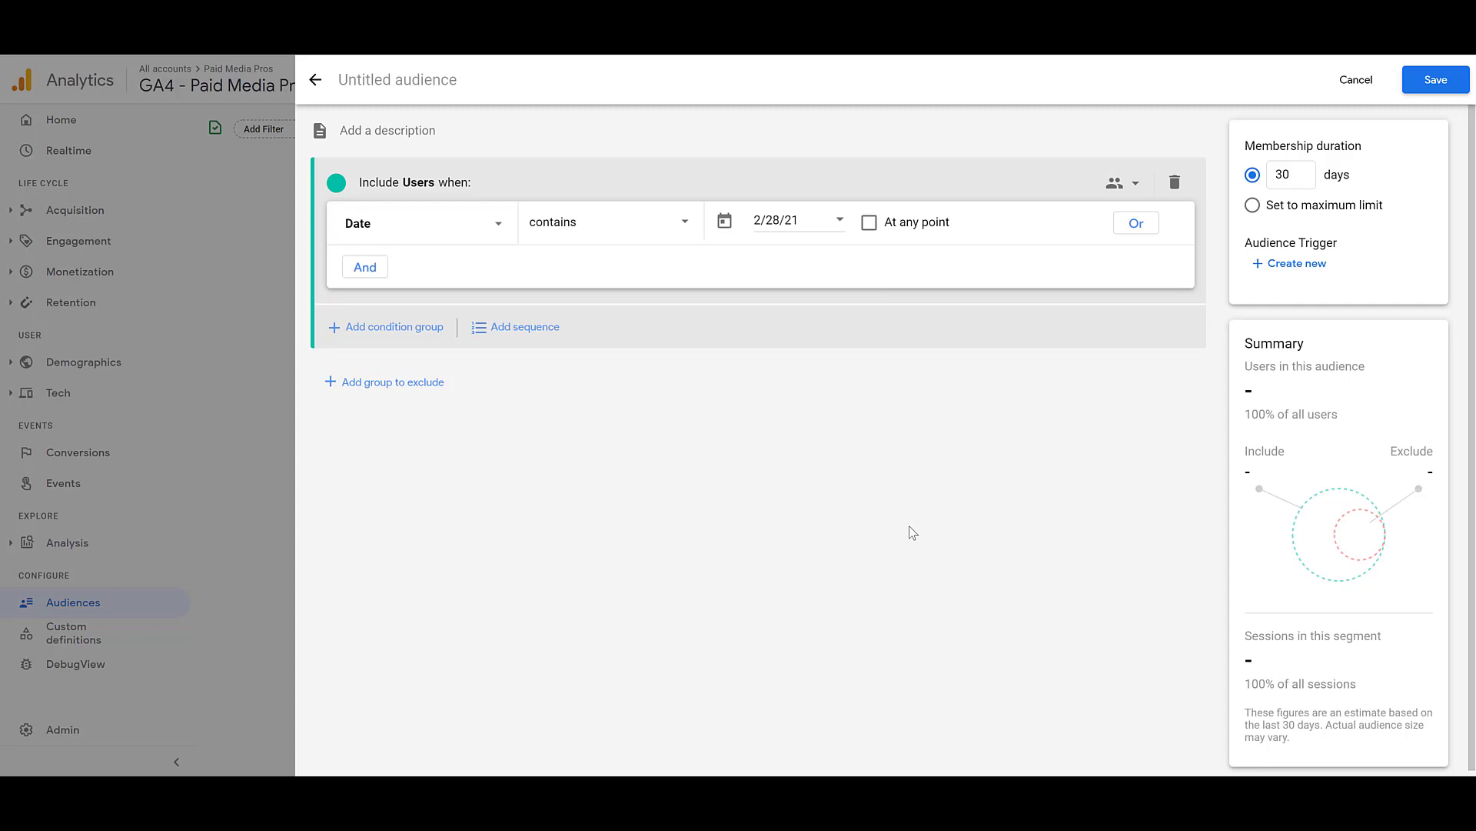
click(470, 230)
scroll(486, 358, down, 3)
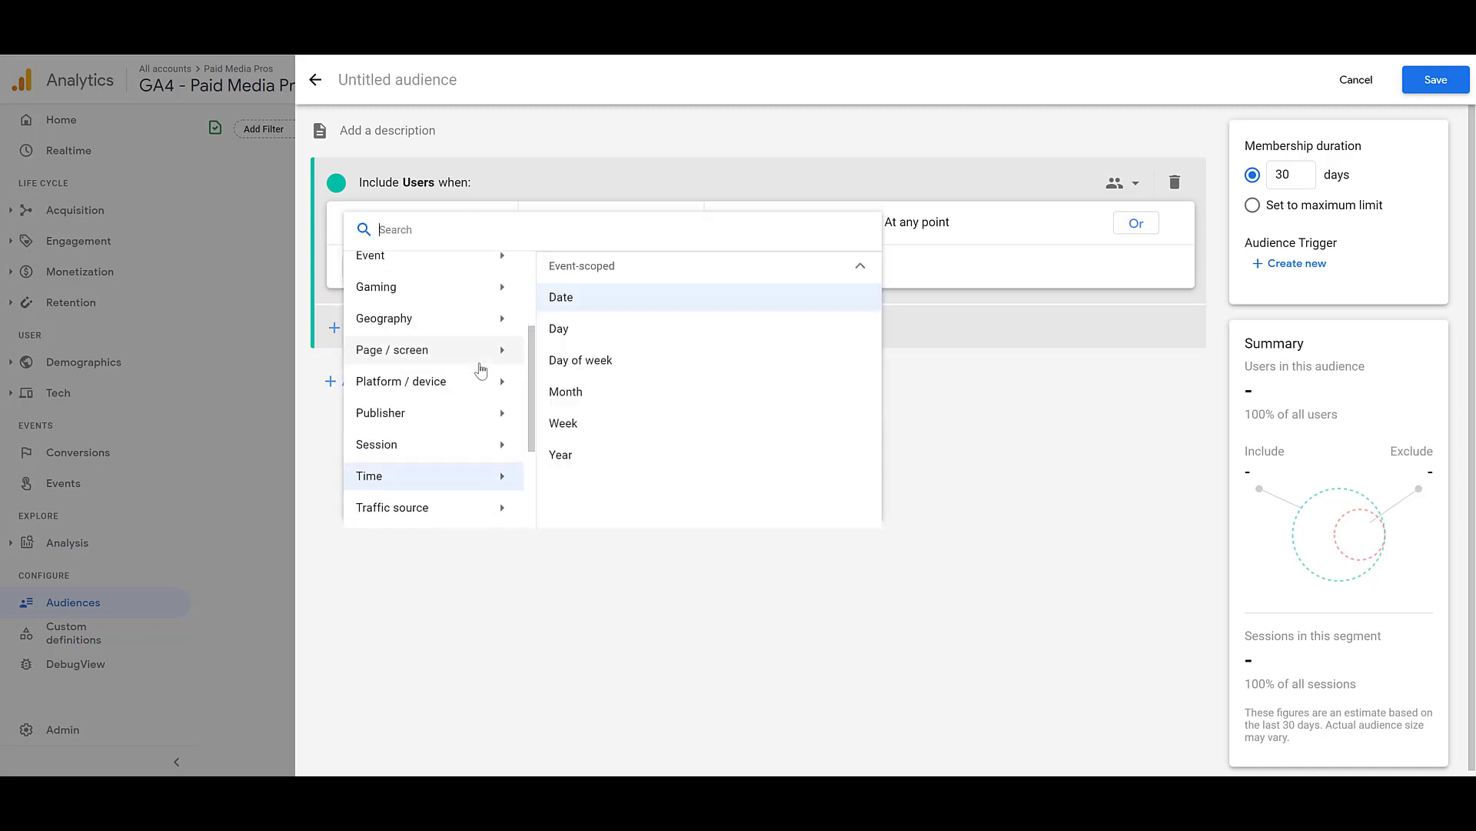
scroll(480, 370, down, 1)
Show the Traffic source dimensions Campaign medium, Campaign name and Campaign source
click(454, 369)
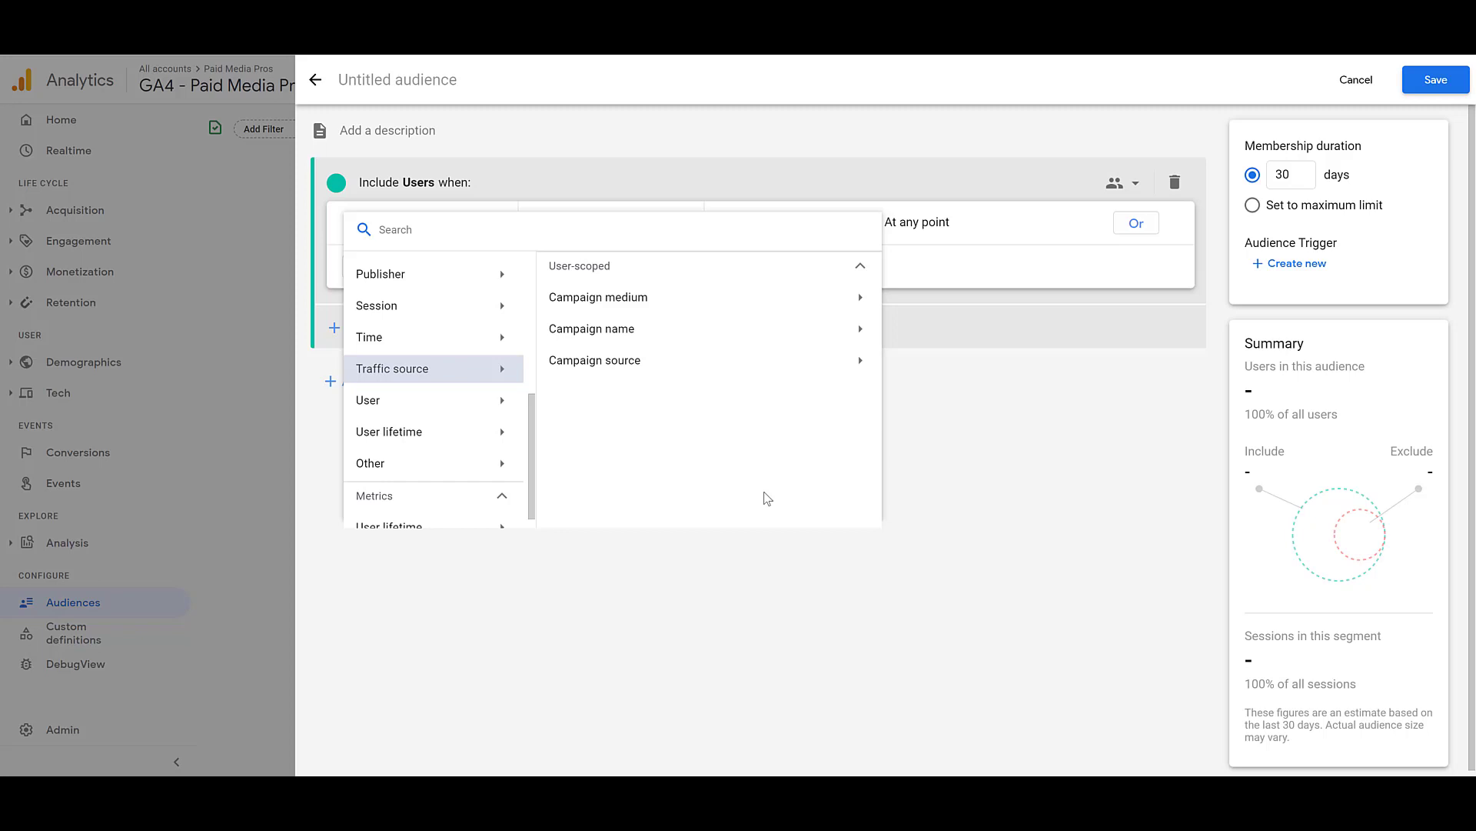
Browse the User and User lifetime dimension categories
click(453, 414)
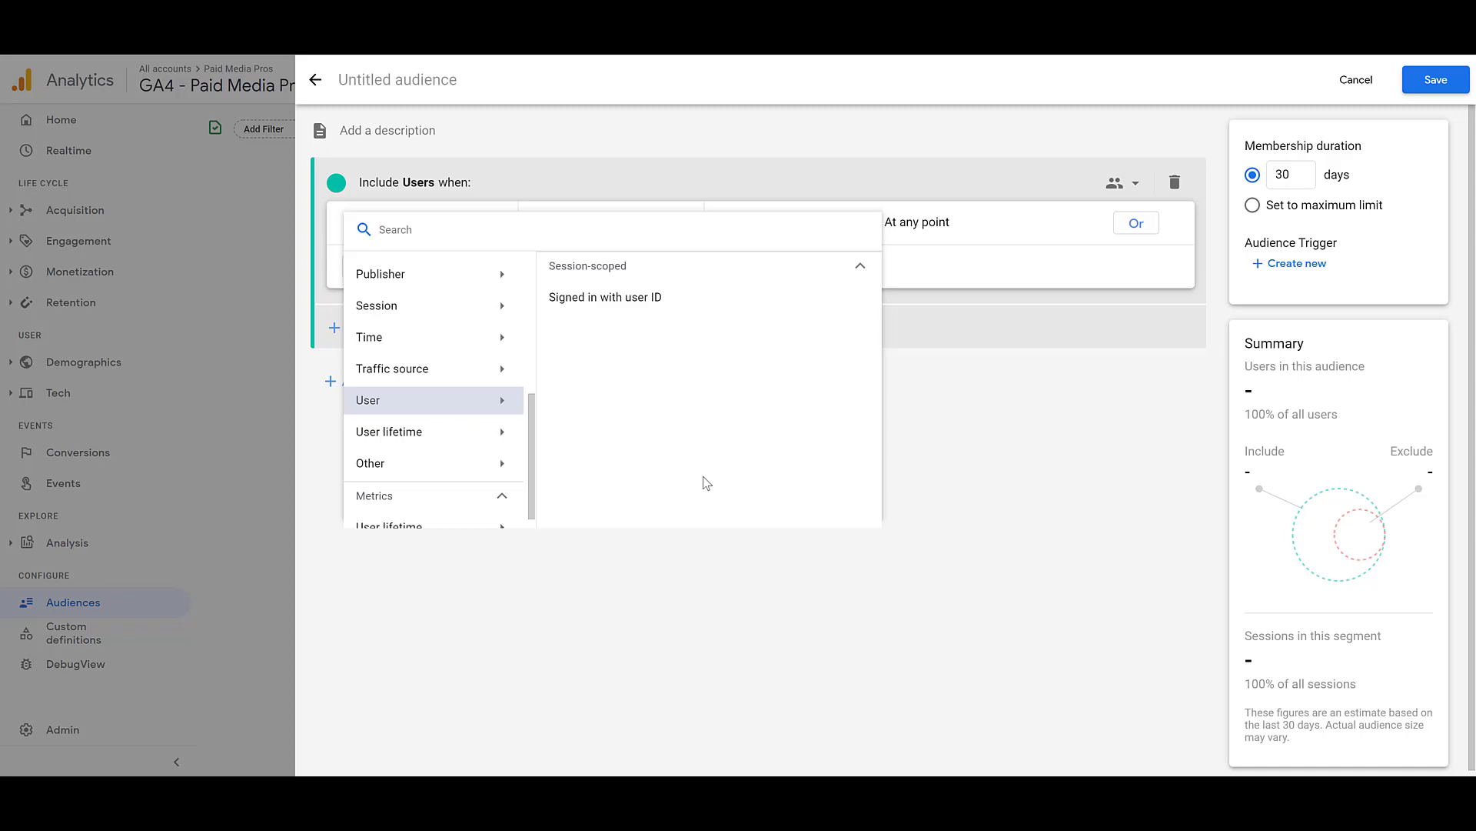
click(437, 443)
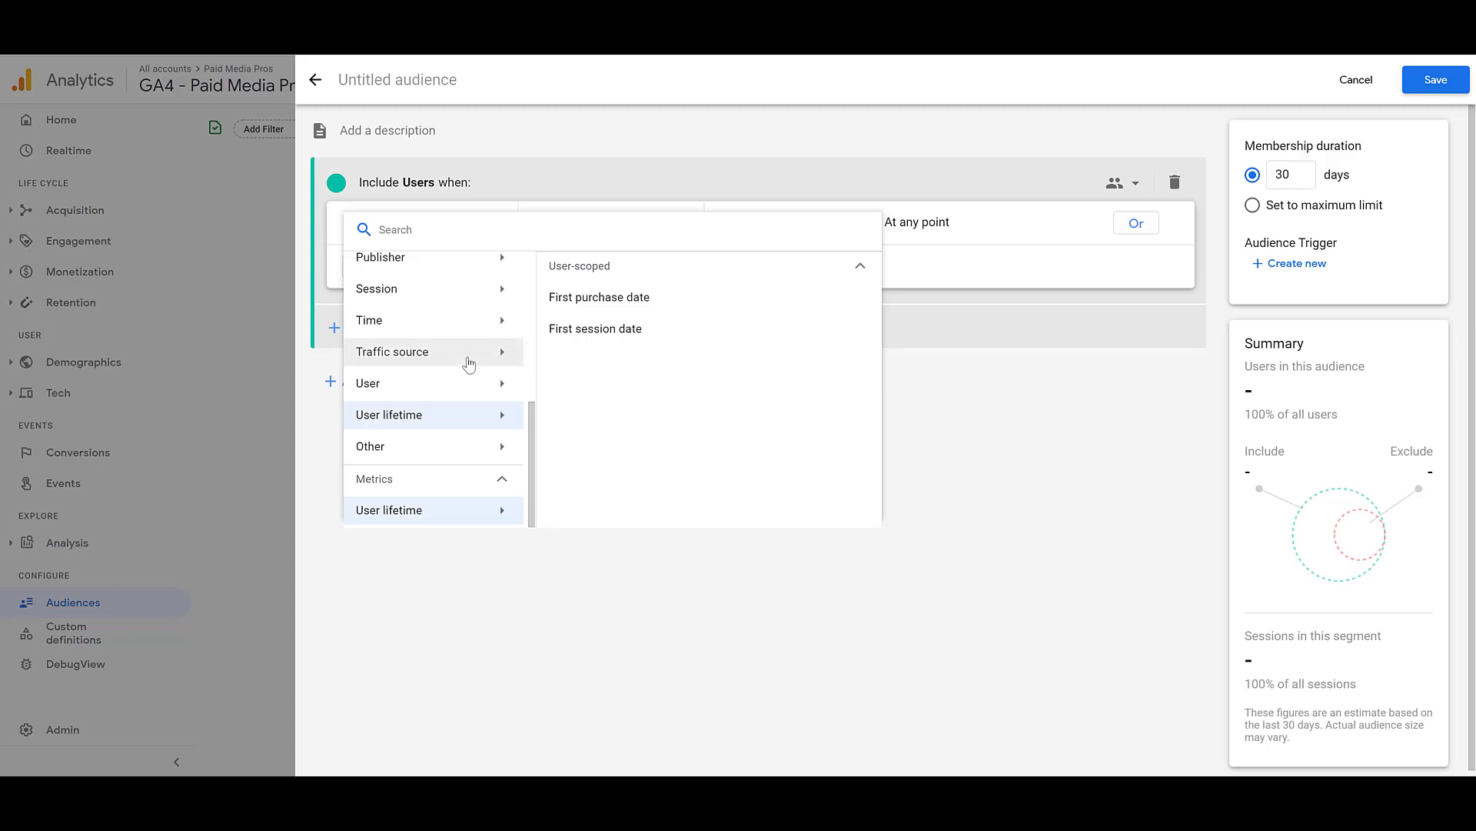
Set the first condition to User acquired campaign source contains google
click(469, 360)
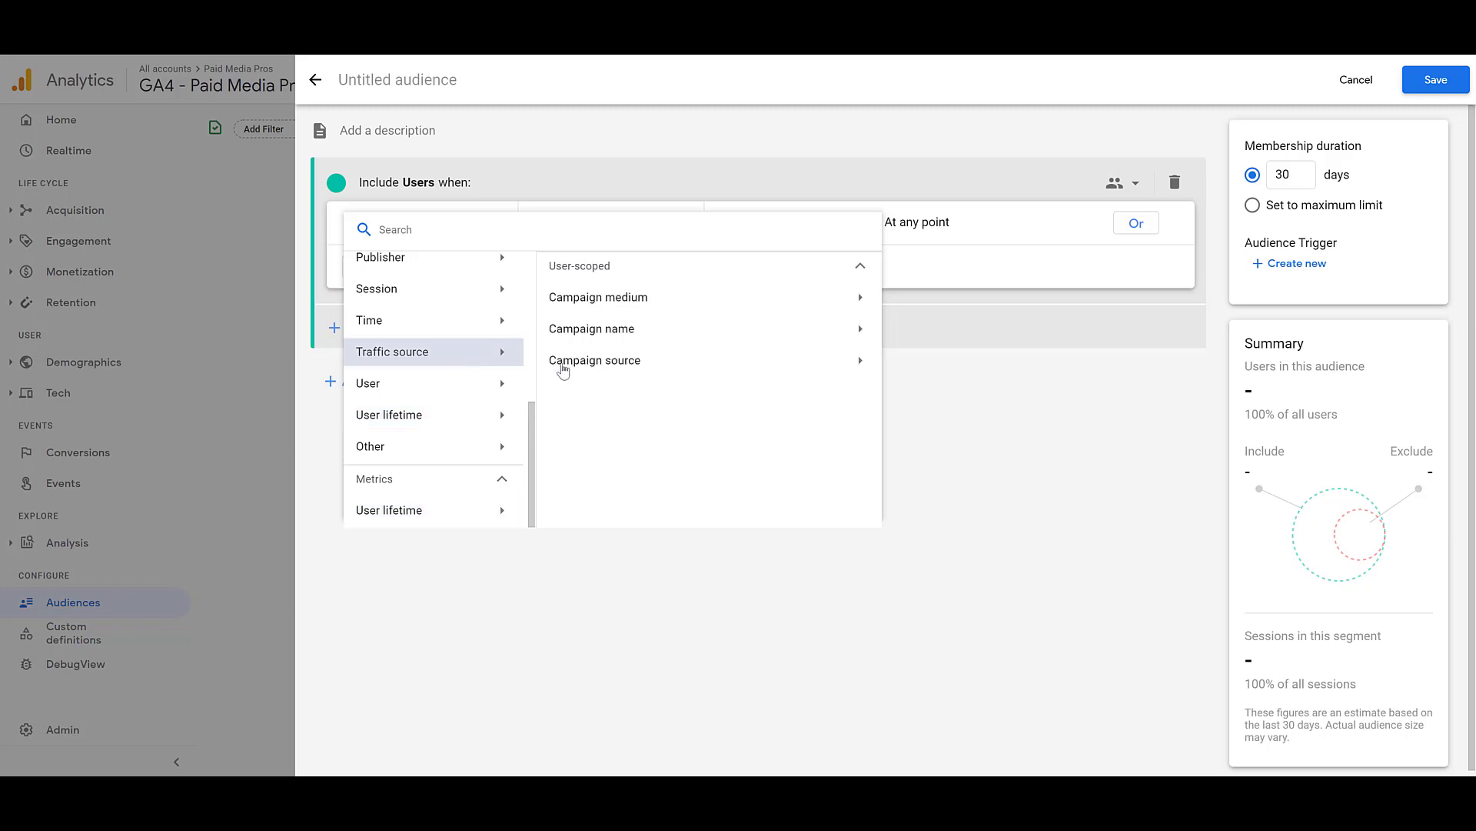
click(690, 370)
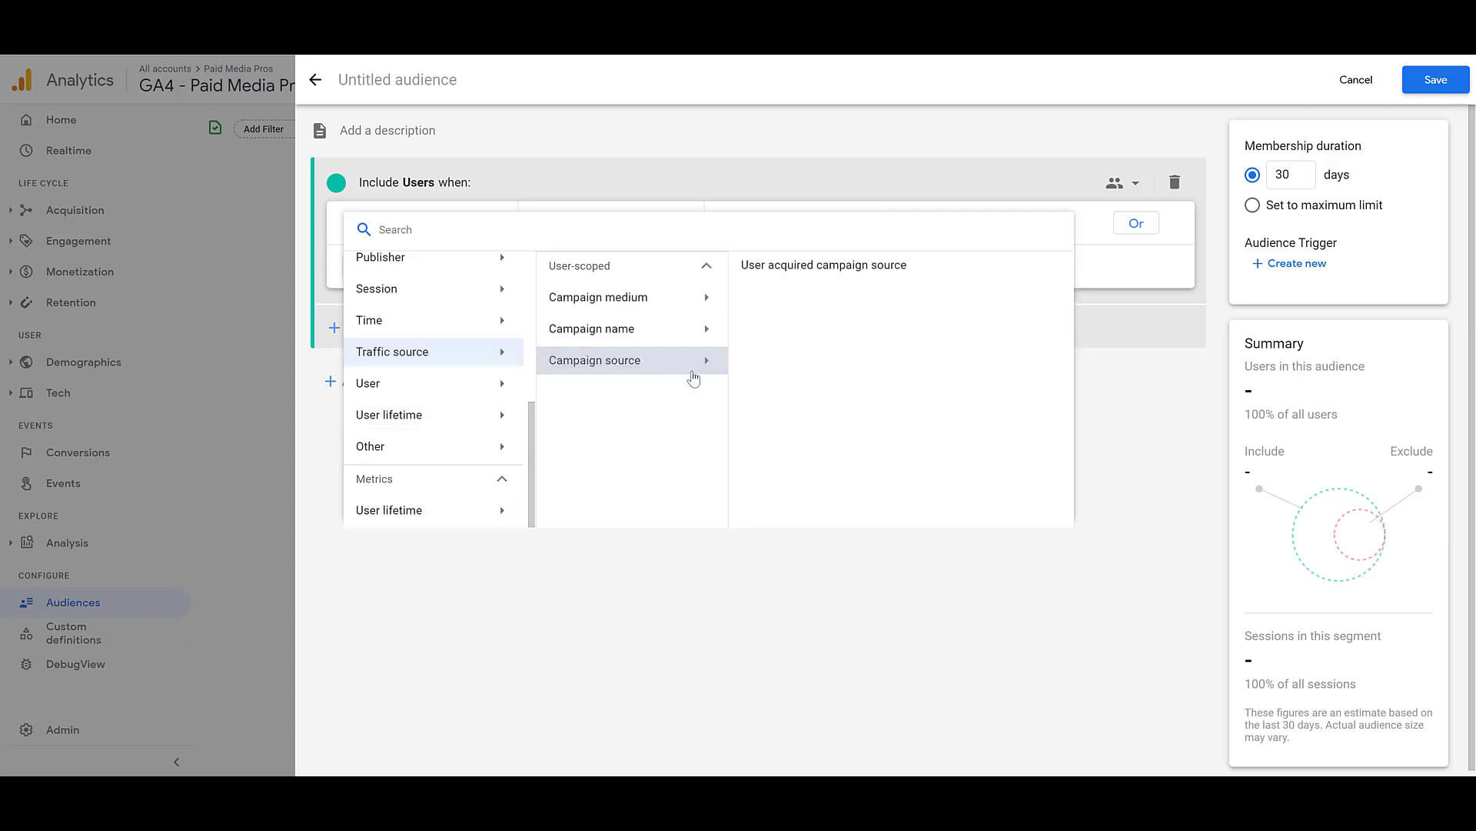
click(823, 264)
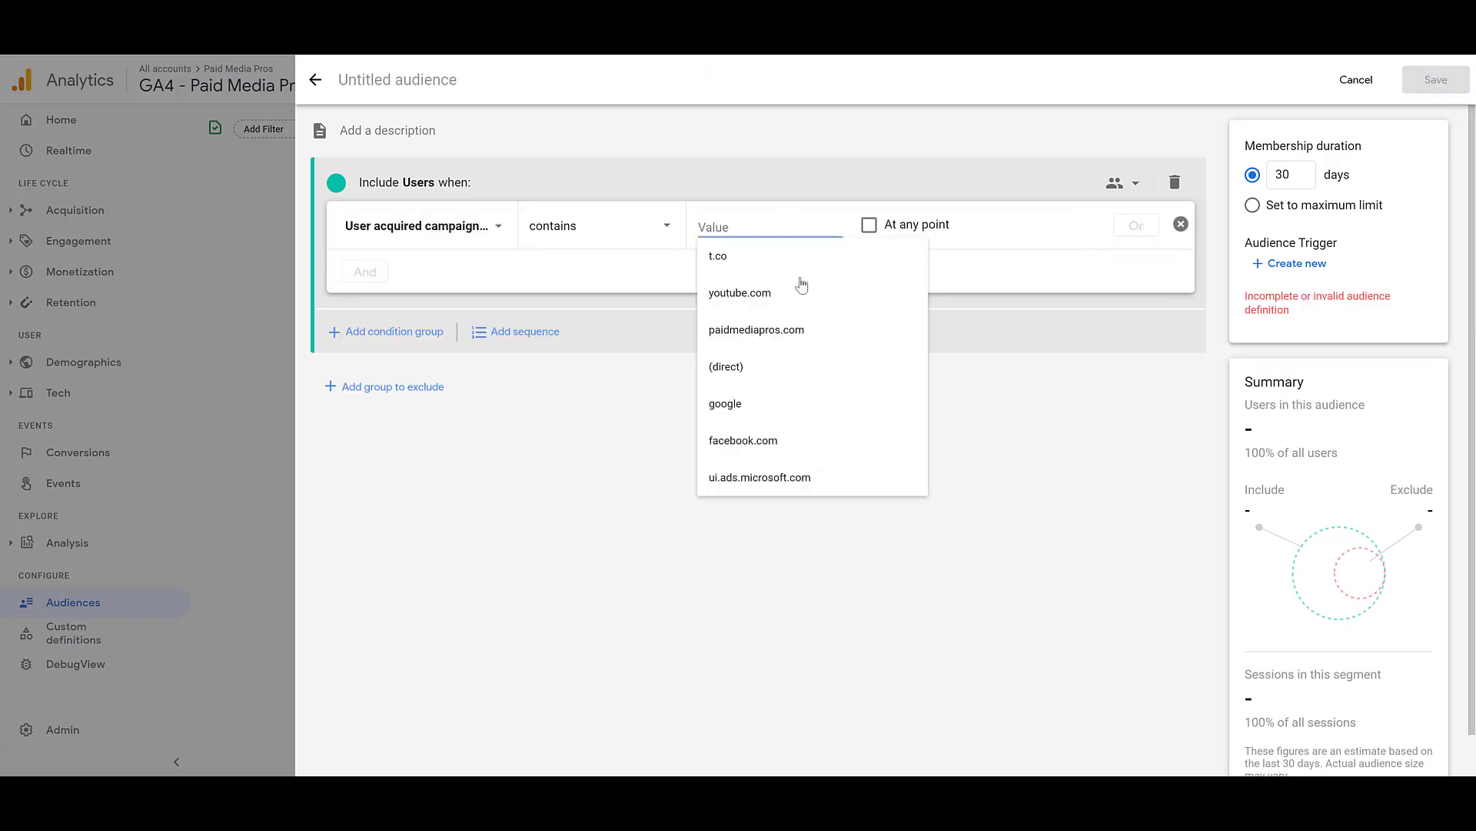
click(801, 404)
Add an AND condition User acquired campaign medium contains cpc
click(368, 273)
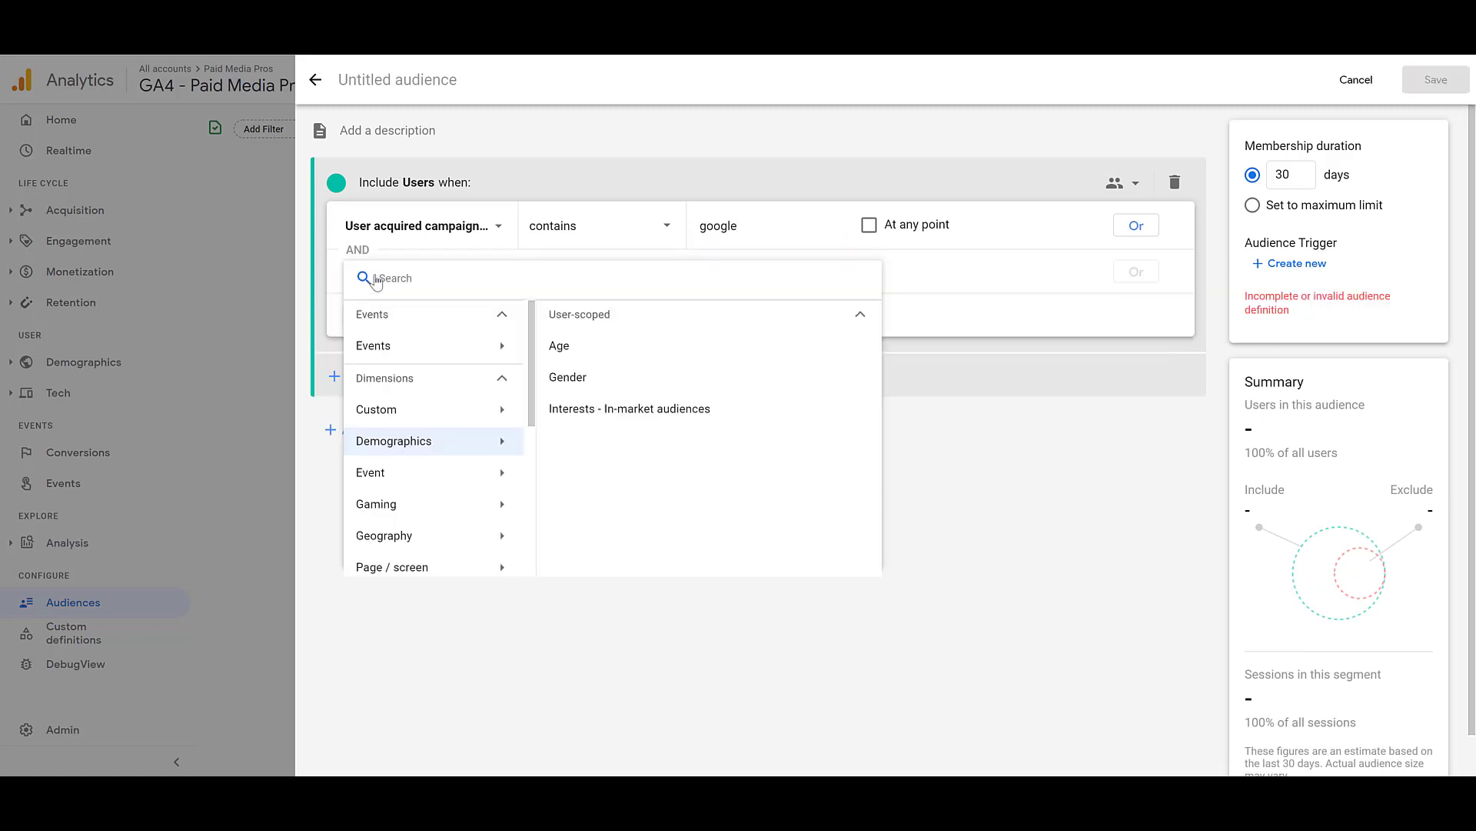
scroll(412, 435, down, 4)
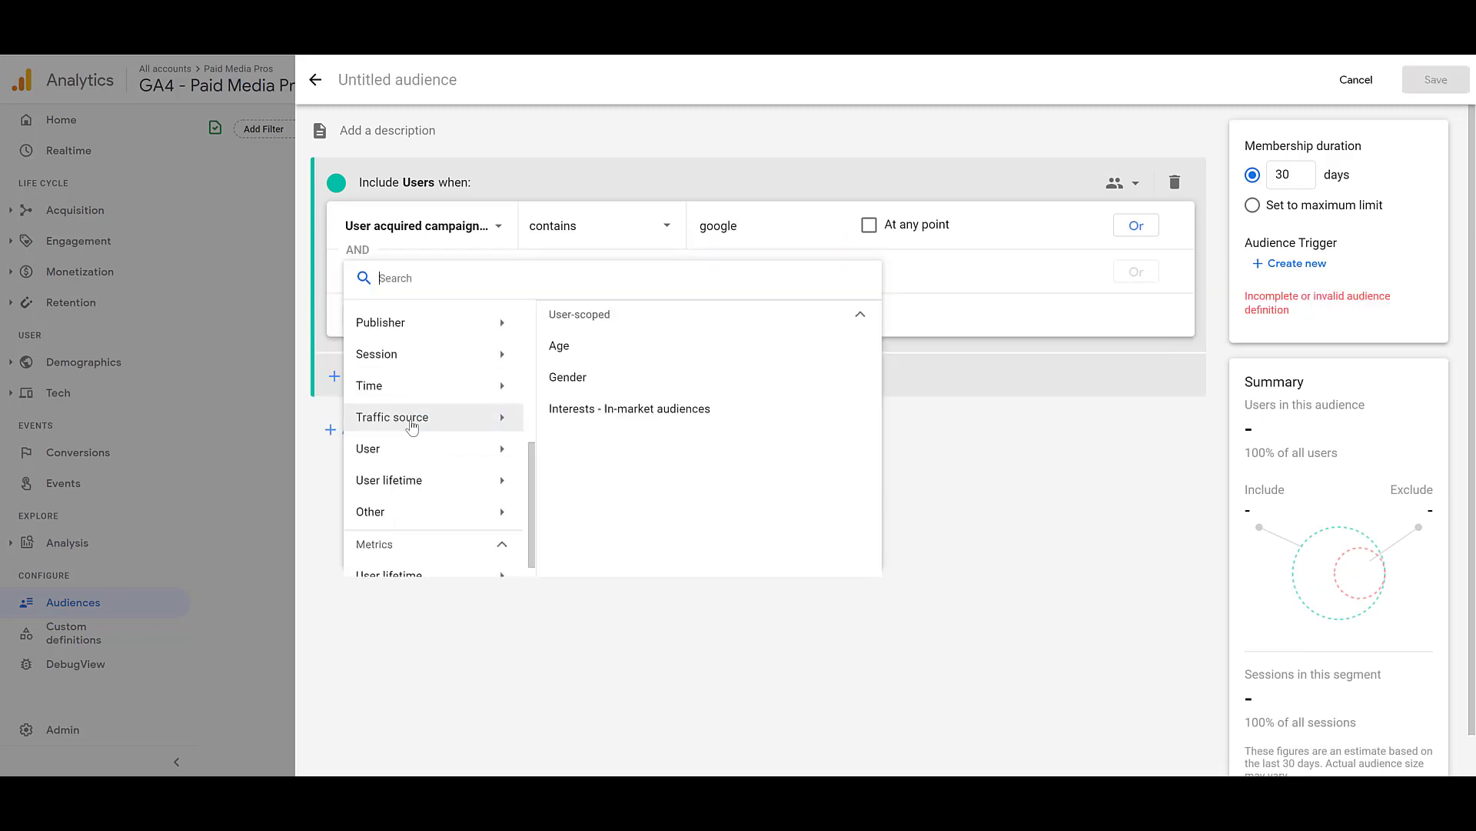
click(413, 420)
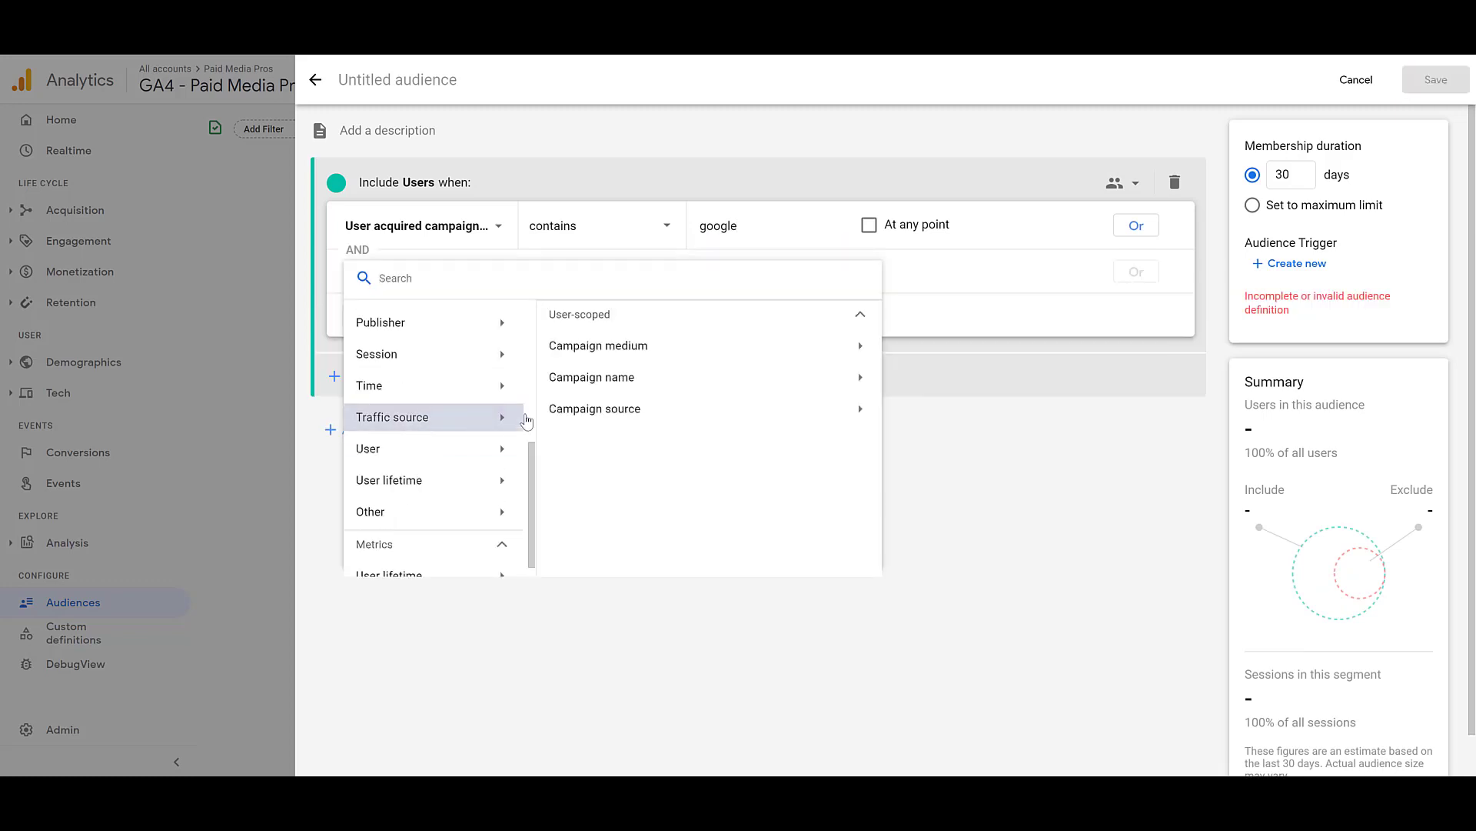
click(624, 348)
click(850, 321)
text(cpc)
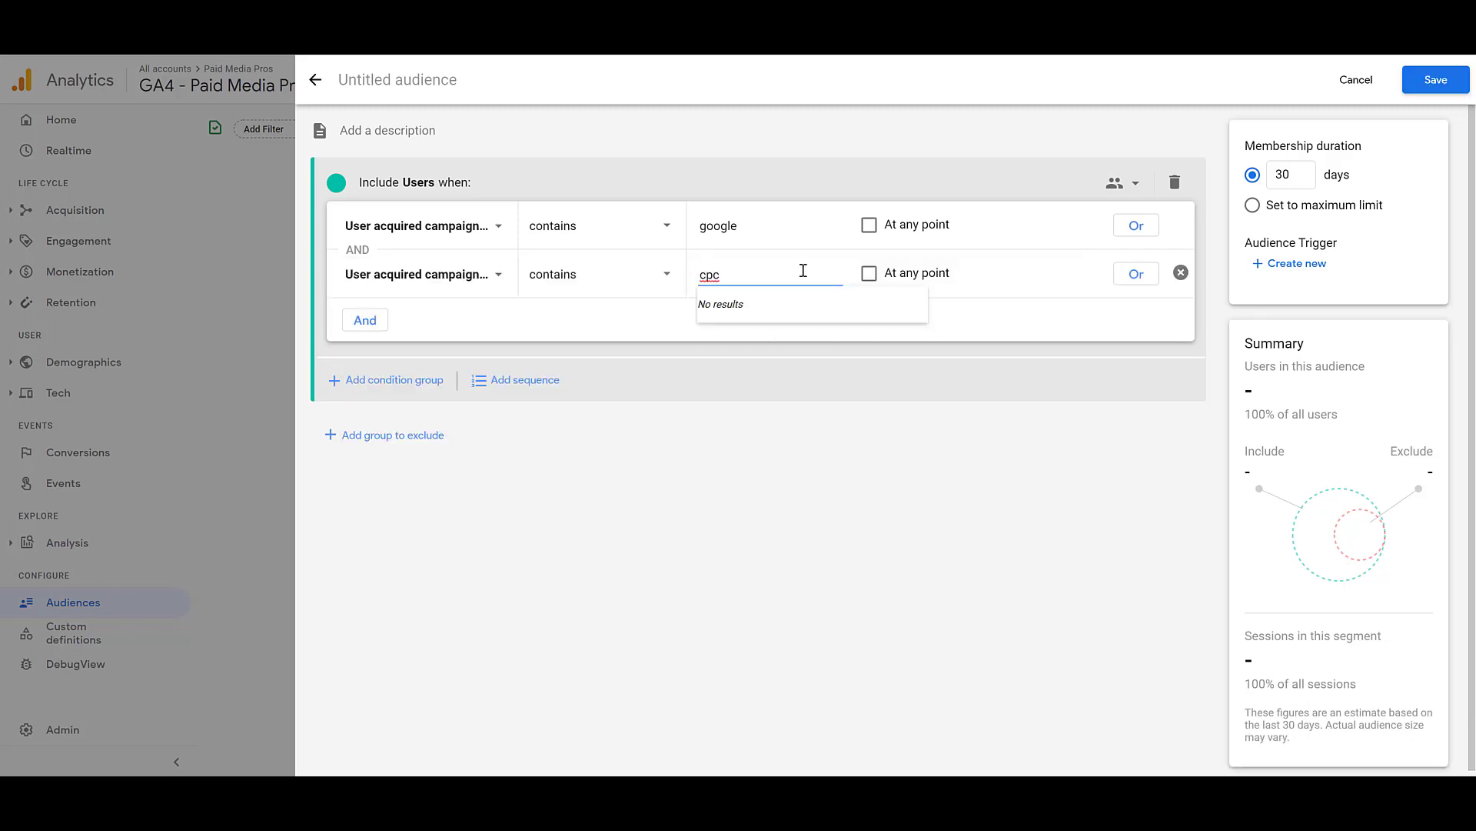
click(846, 410)
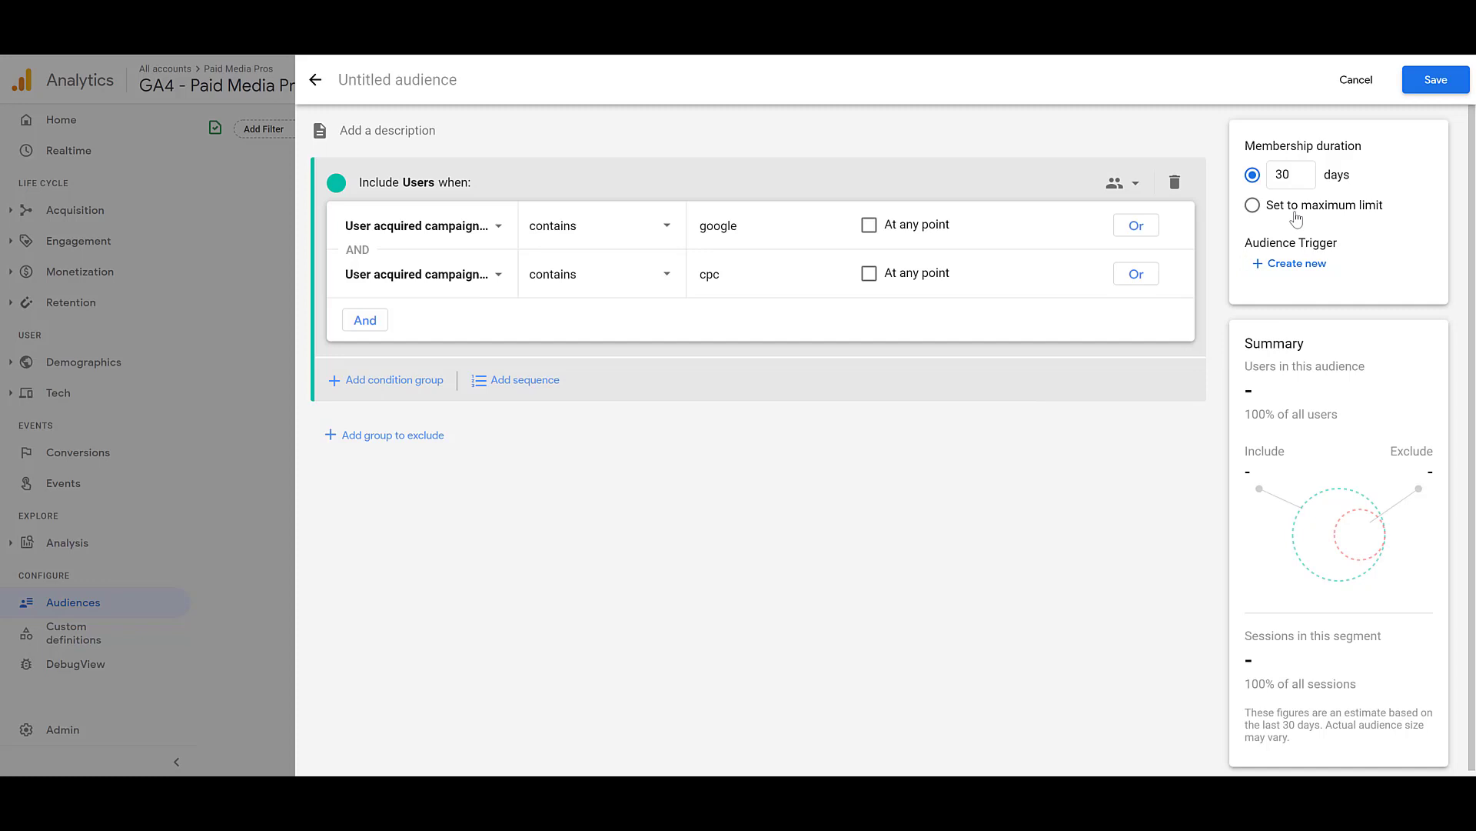
Use maximum-limit membership and save a google_ads_audience trigger event without logging on membership refresh
click(1253, 205)
click(1290, 264)
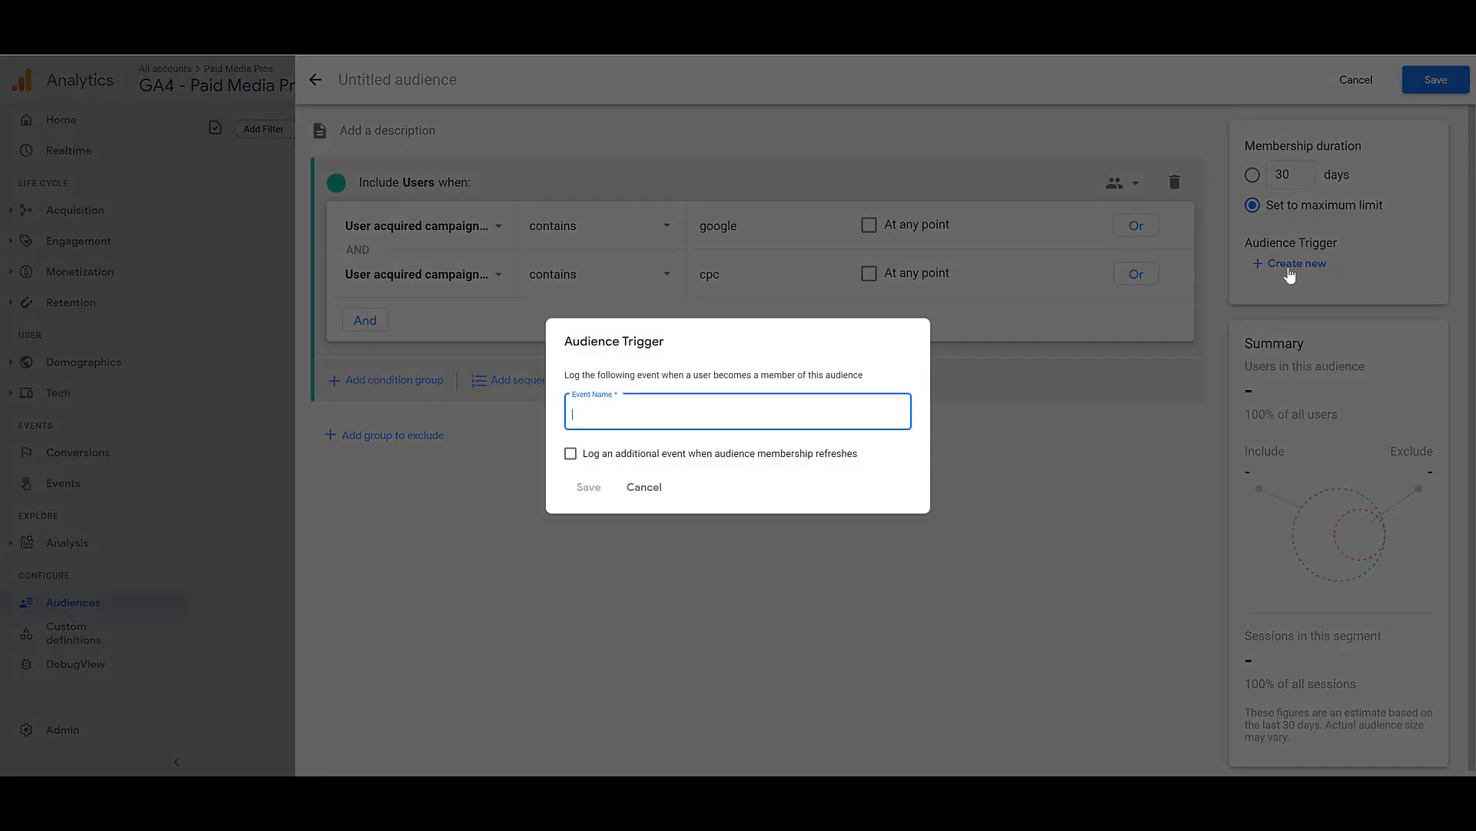
text(google_ads_audience)
click(694, 455)
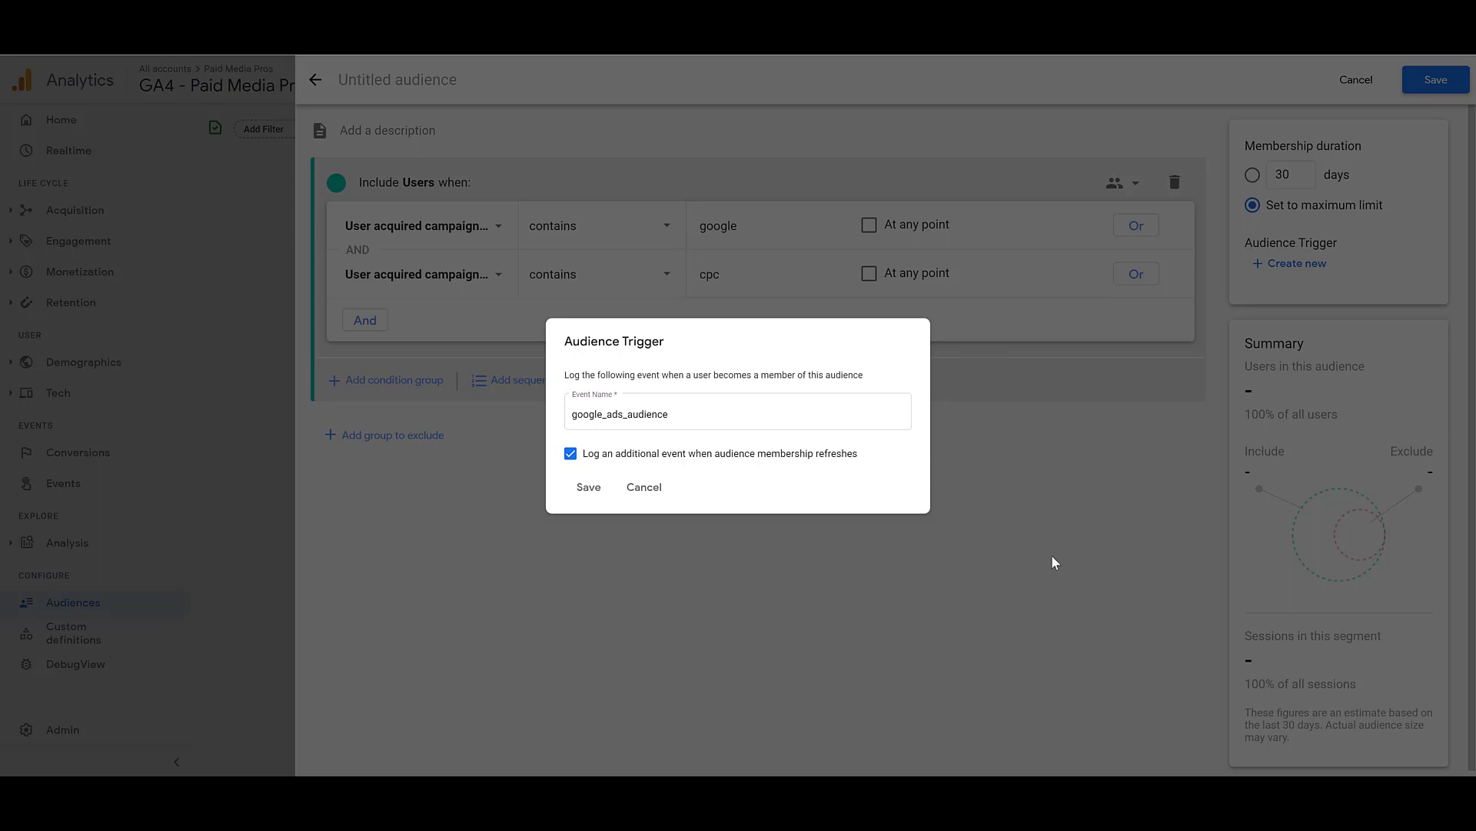
click(834, 459)
click(599, 500)
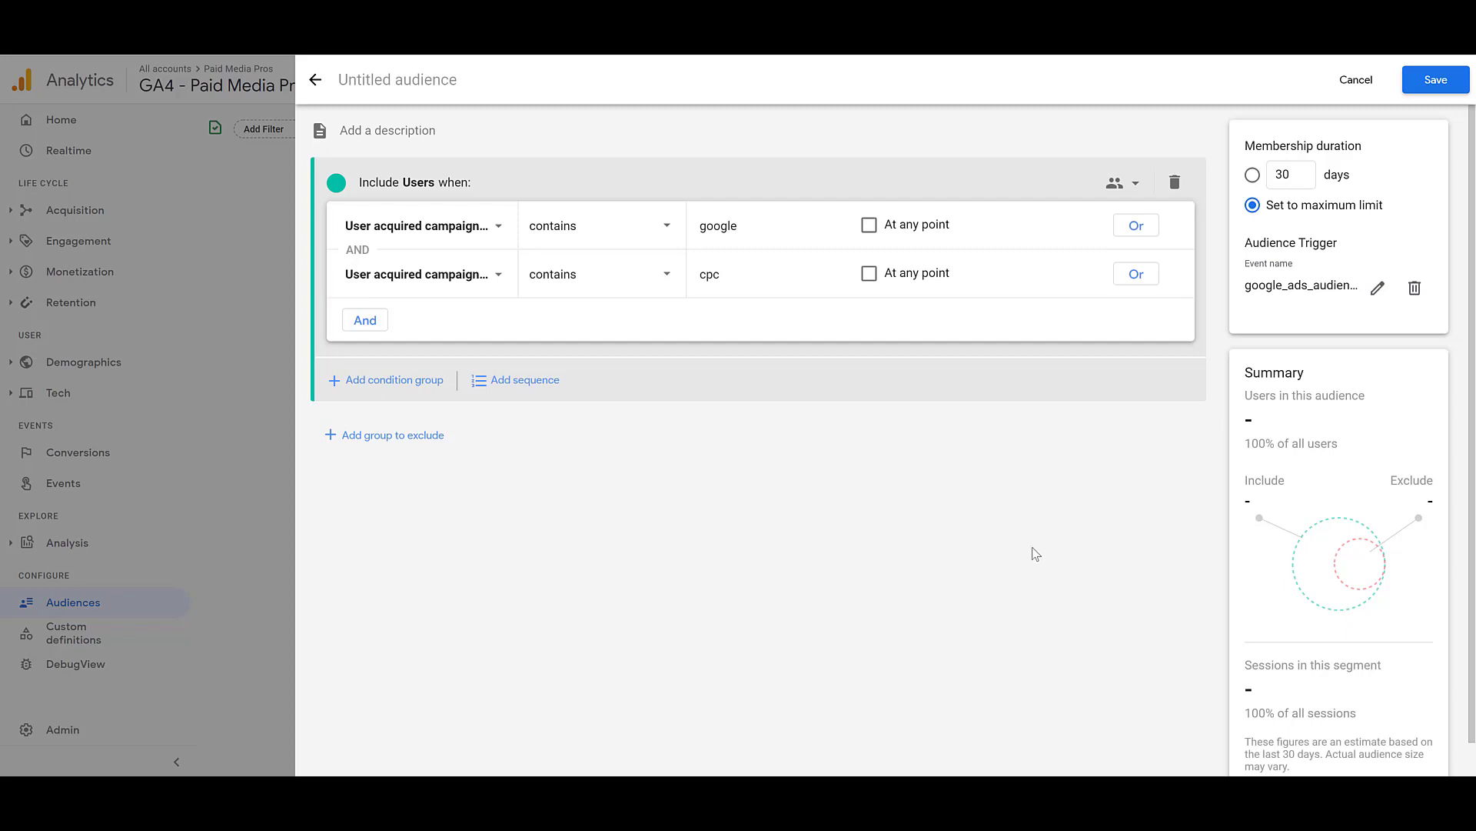
Title the audience 'Google Ads Visitors - 30 Days', return membership to 30 days, and save
click(642, 86)
text(Googl)
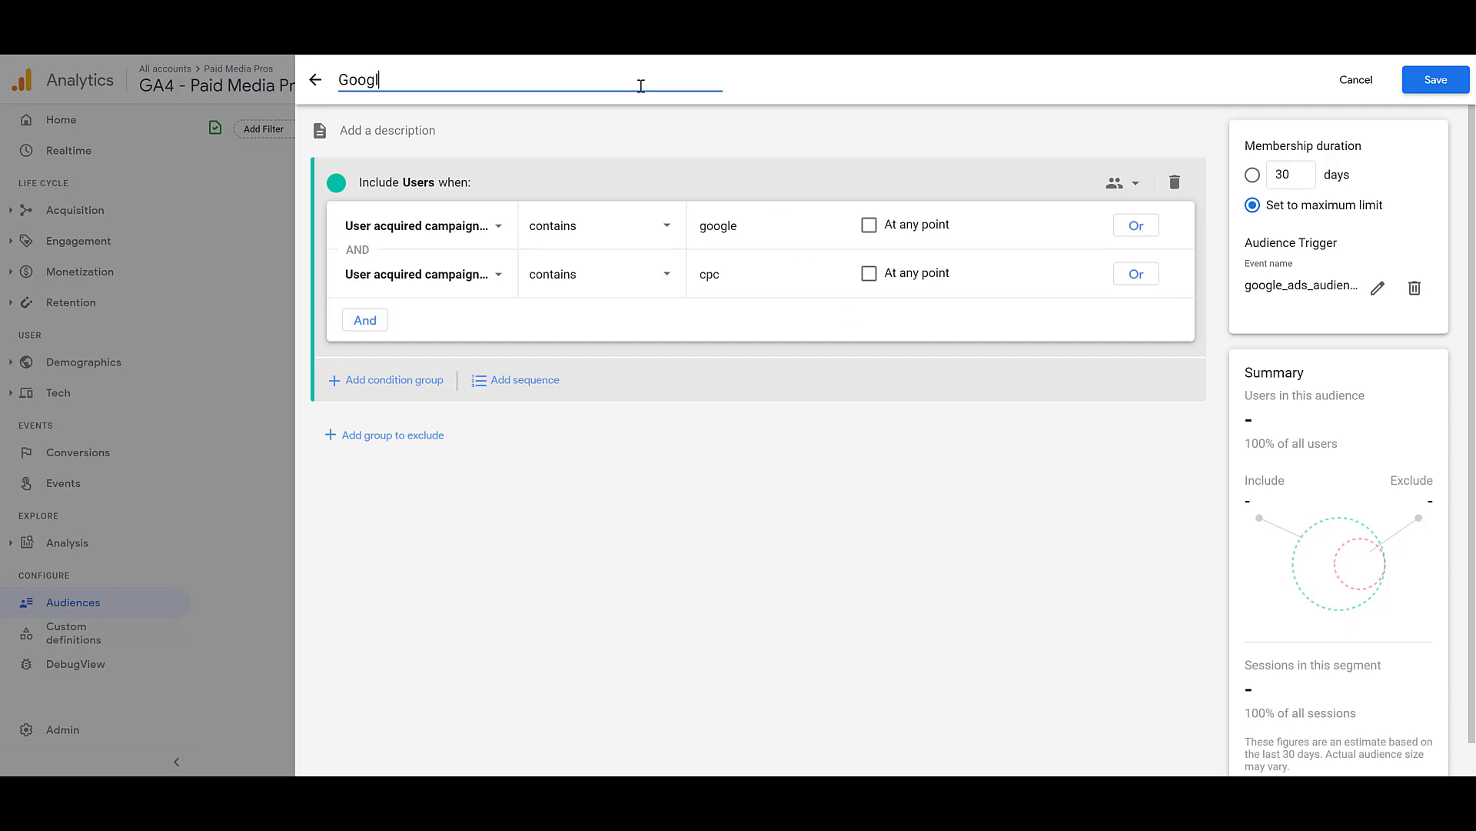
text(e Ads Visitors - 30 Days)
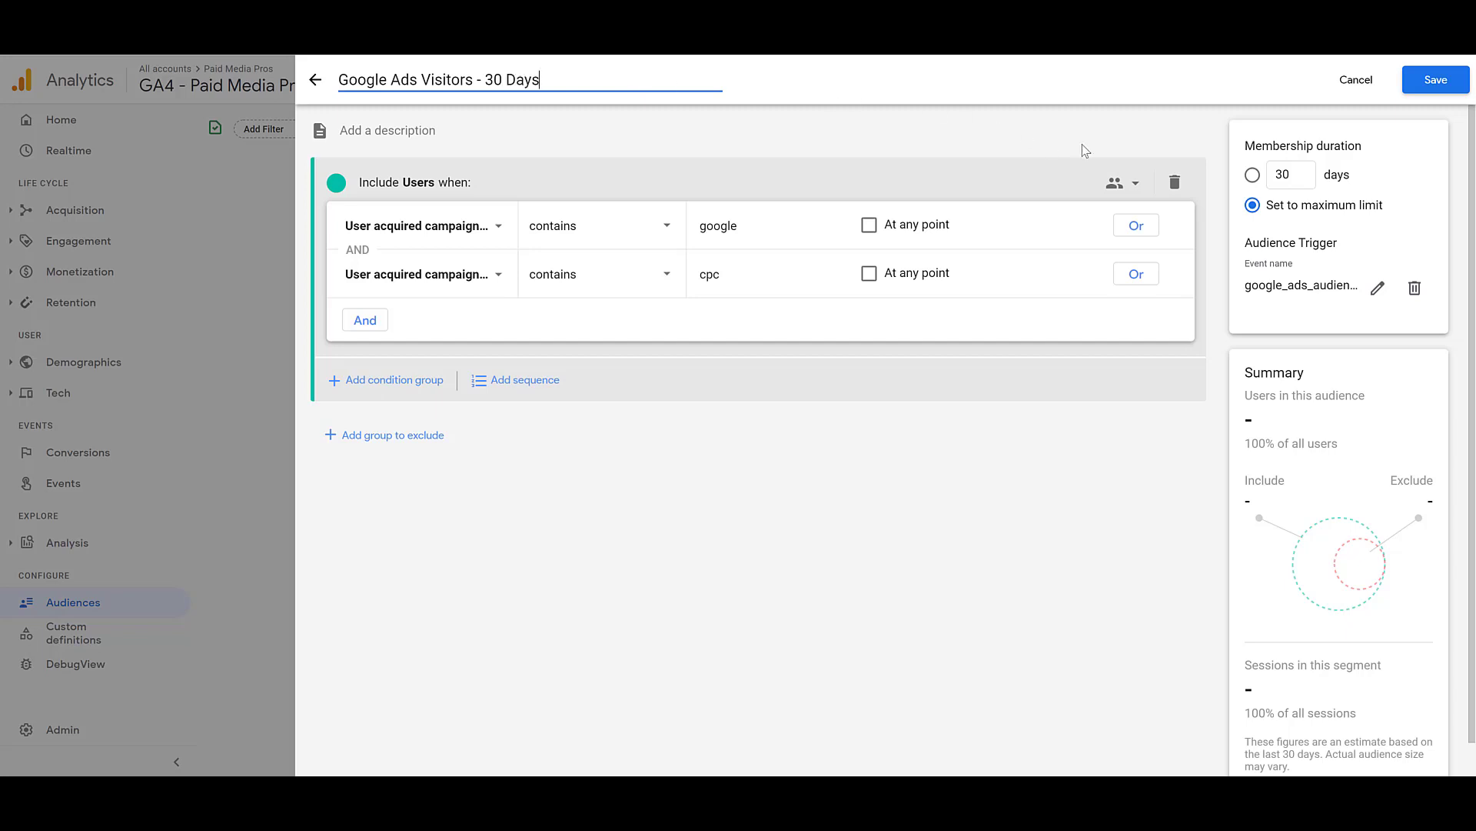
click(1252, 176)
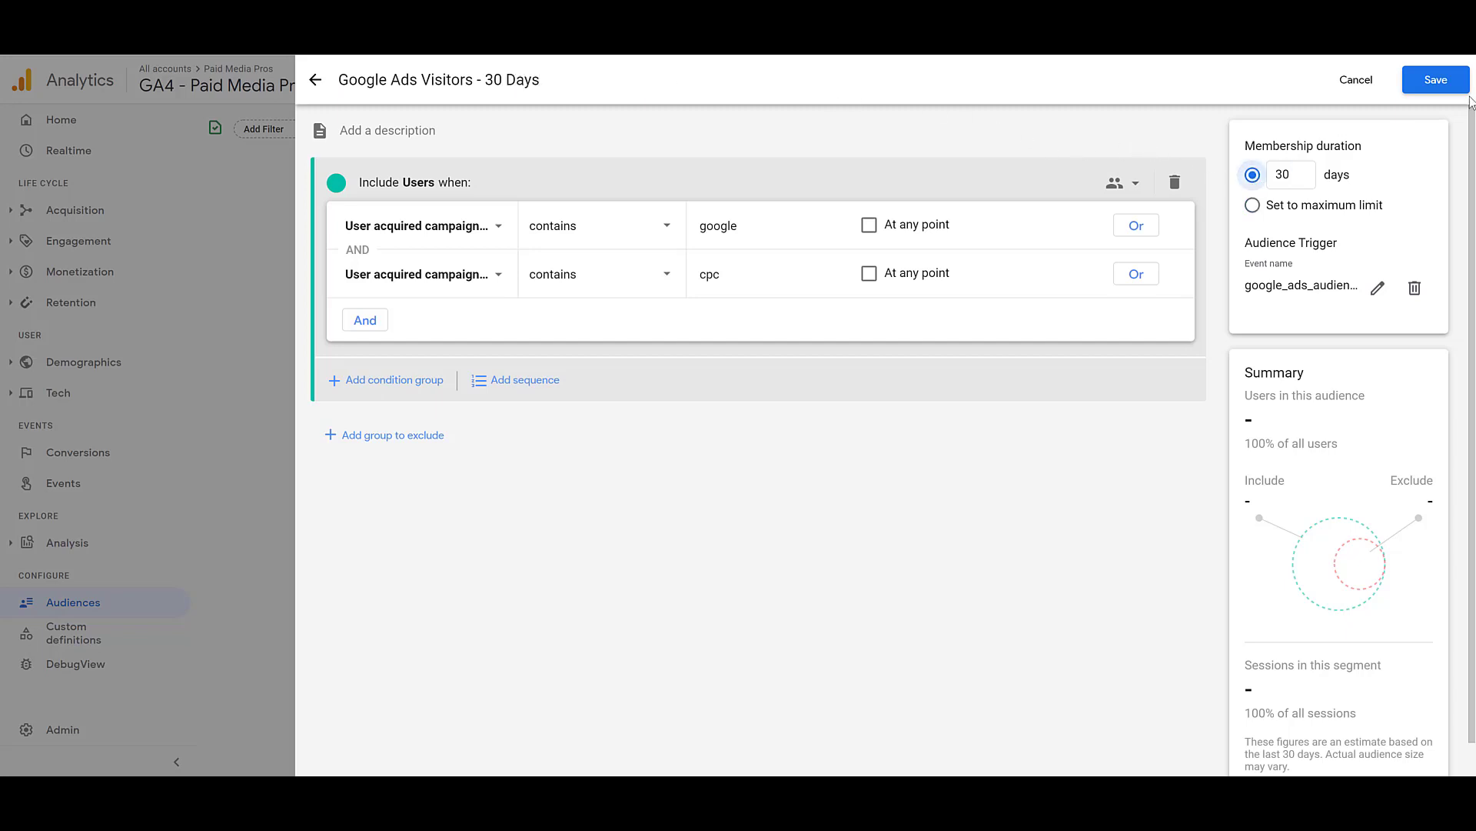
click(1457, 87)
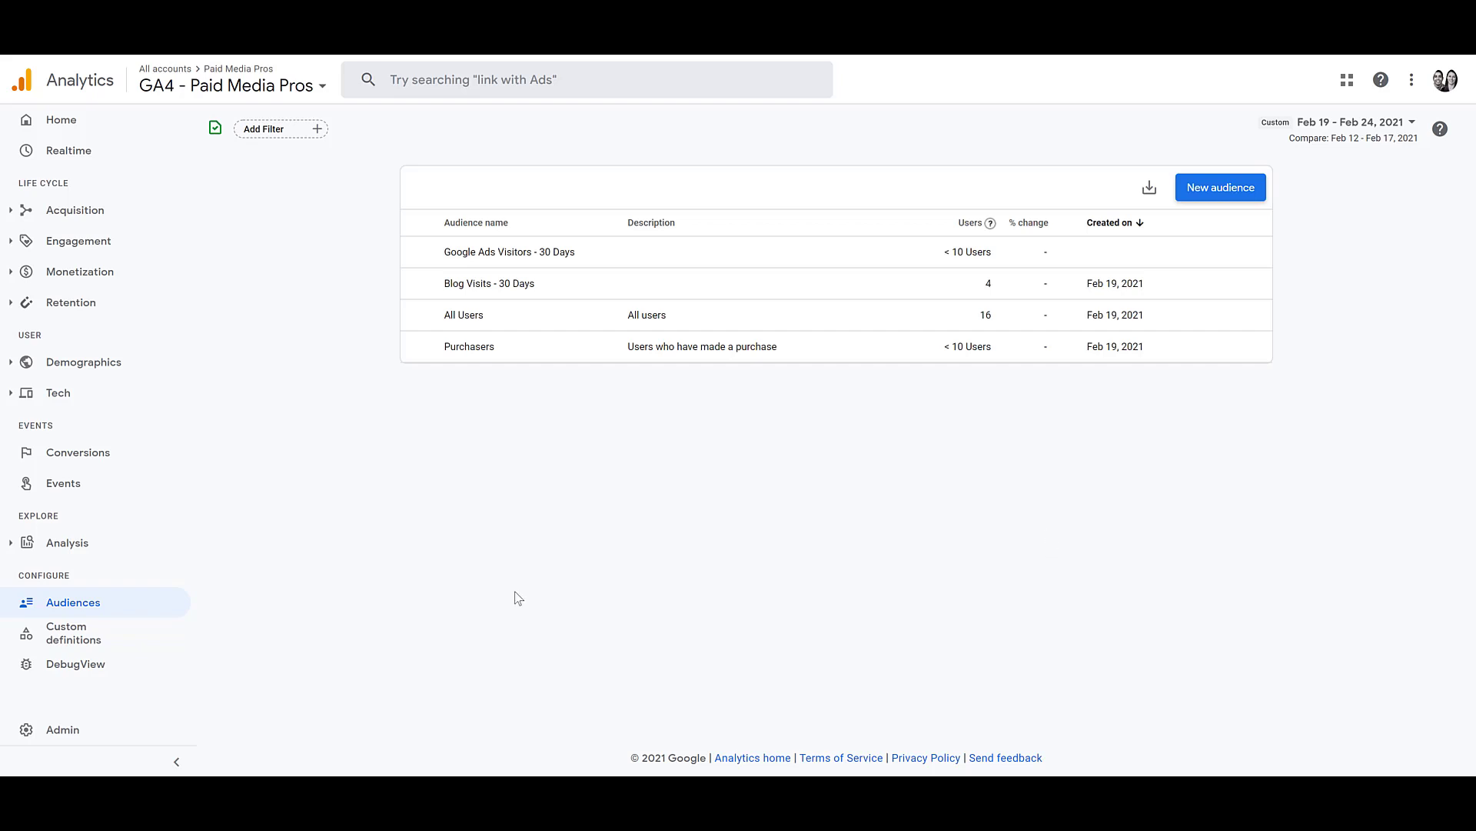
Check the Google Ads Linking page under Admin for the property's linked Ads account
click(70, 730)
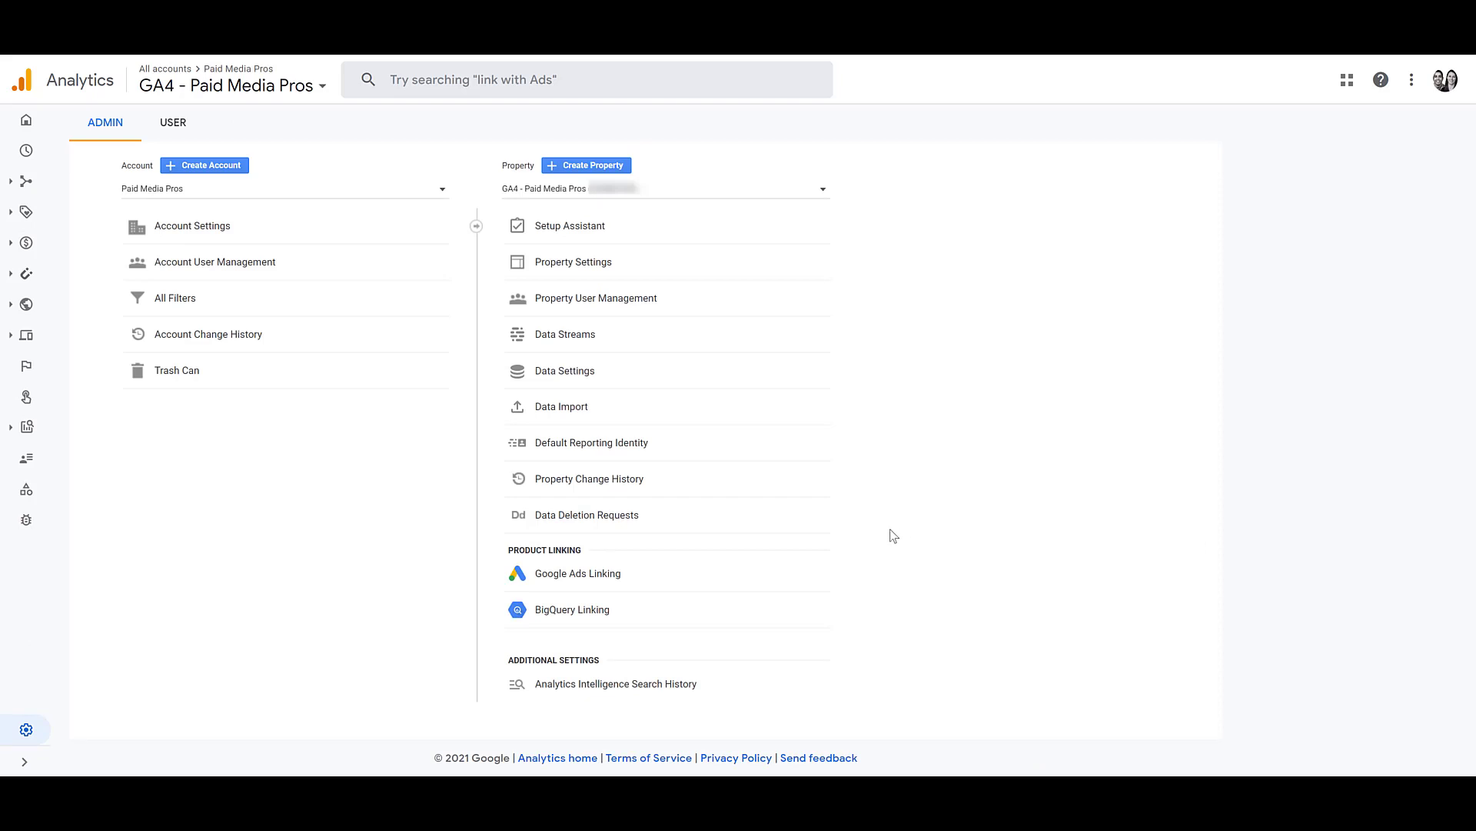
click(616, 577)
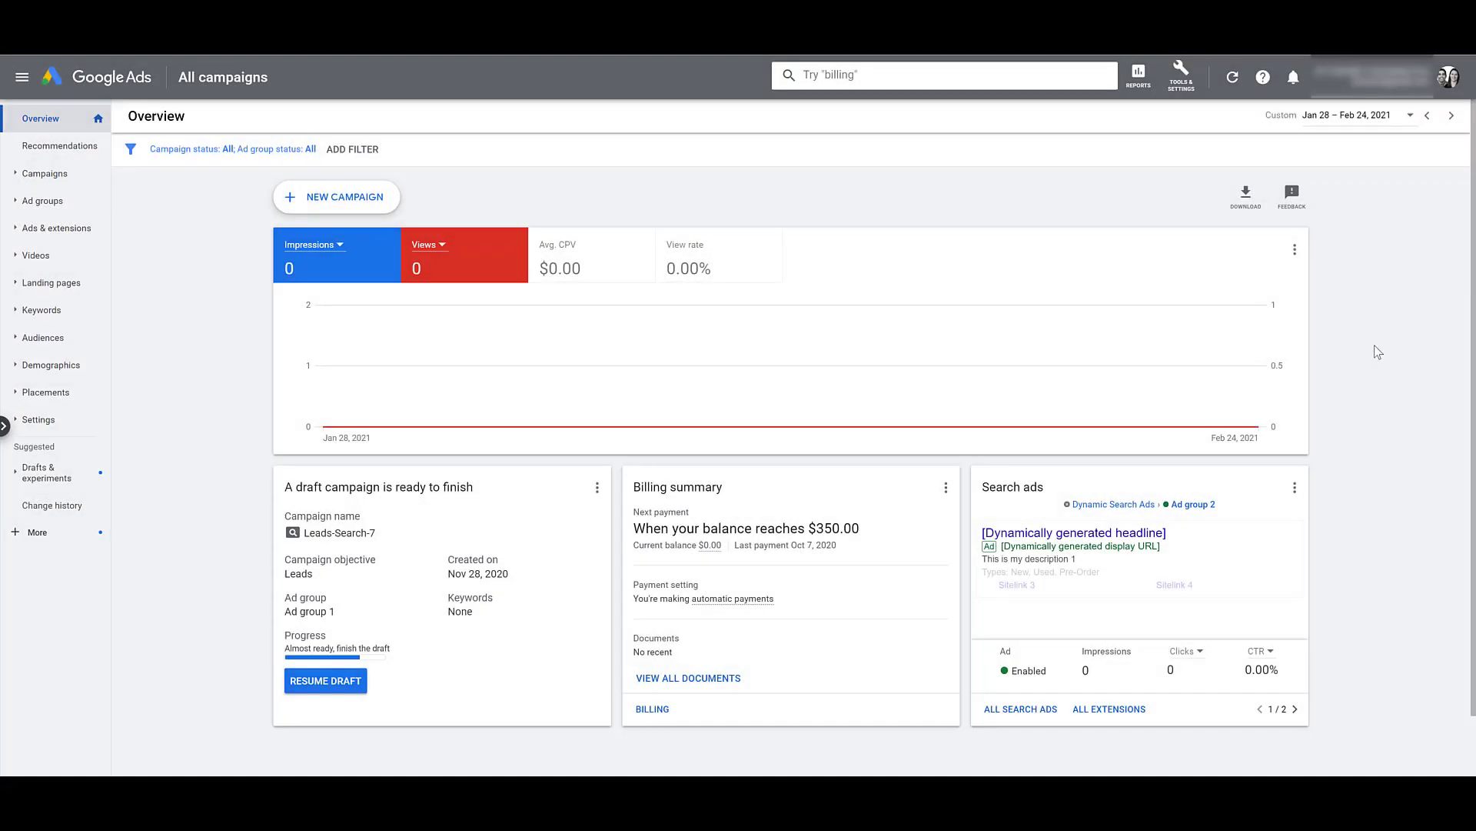
Review the linked GA4 property details under Tools & Settings > Linked accounts
click(1181, 77)
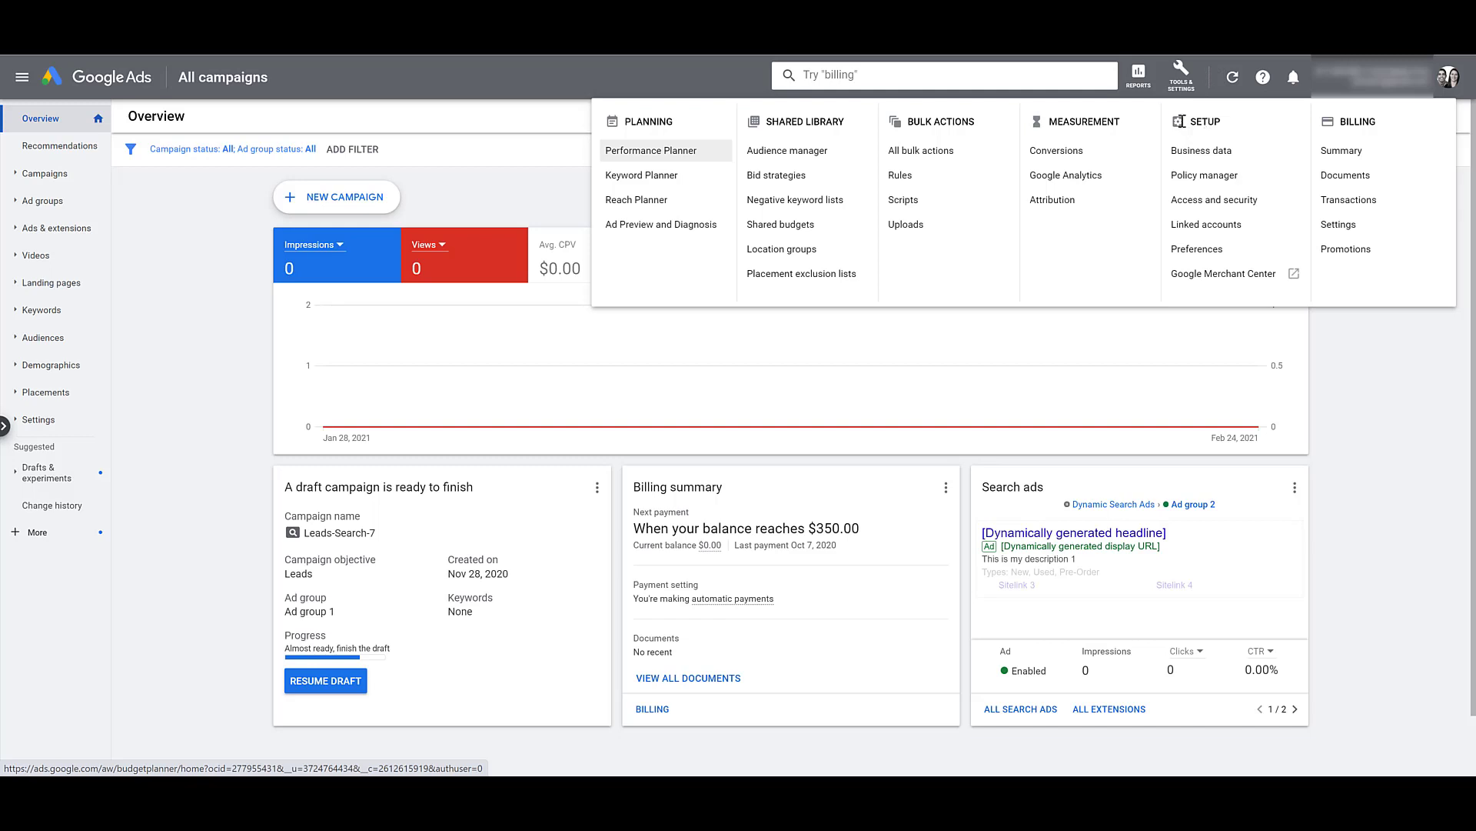
click(1235, 229)
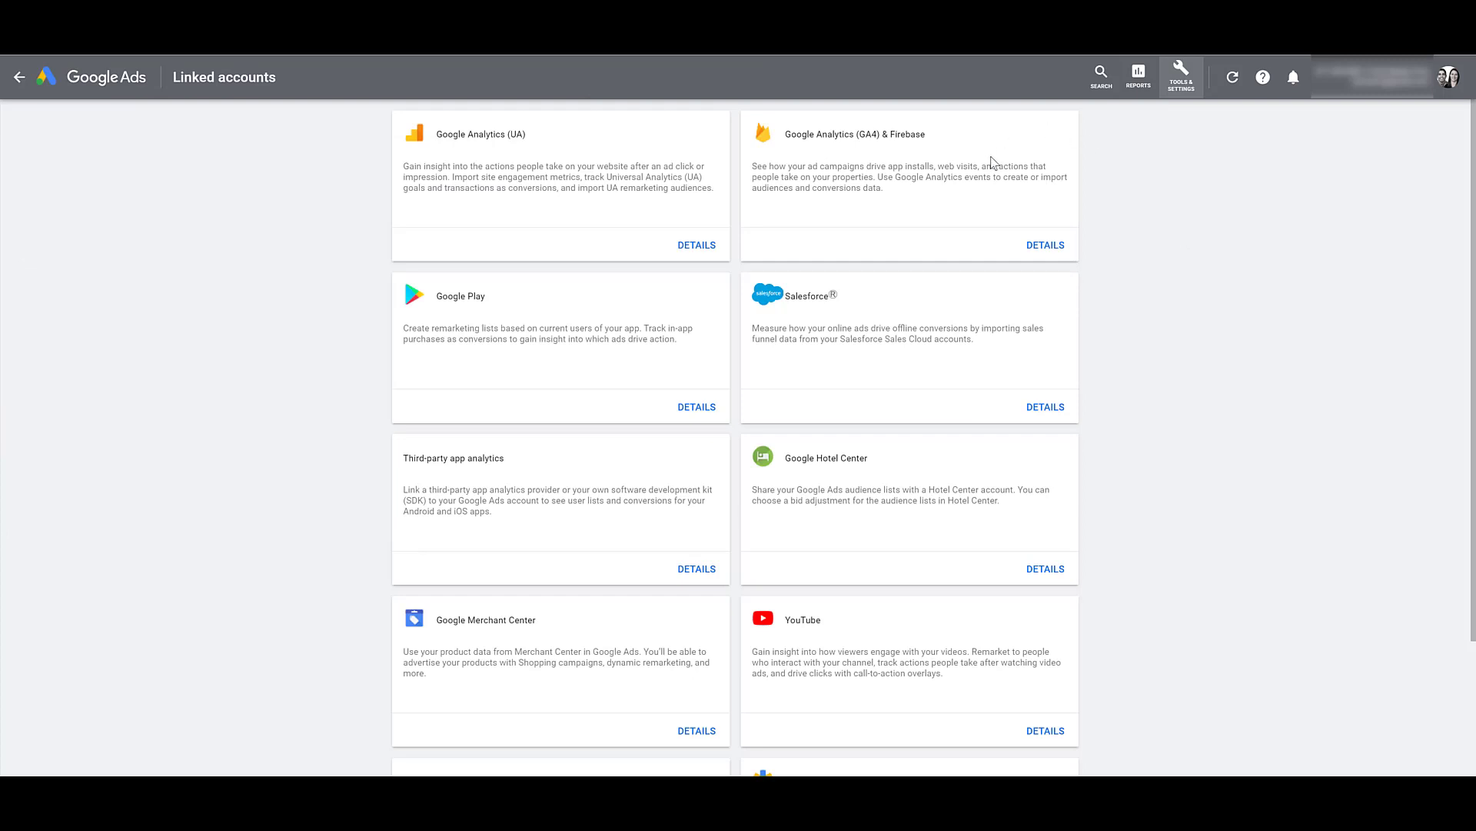
click(1039, 243)
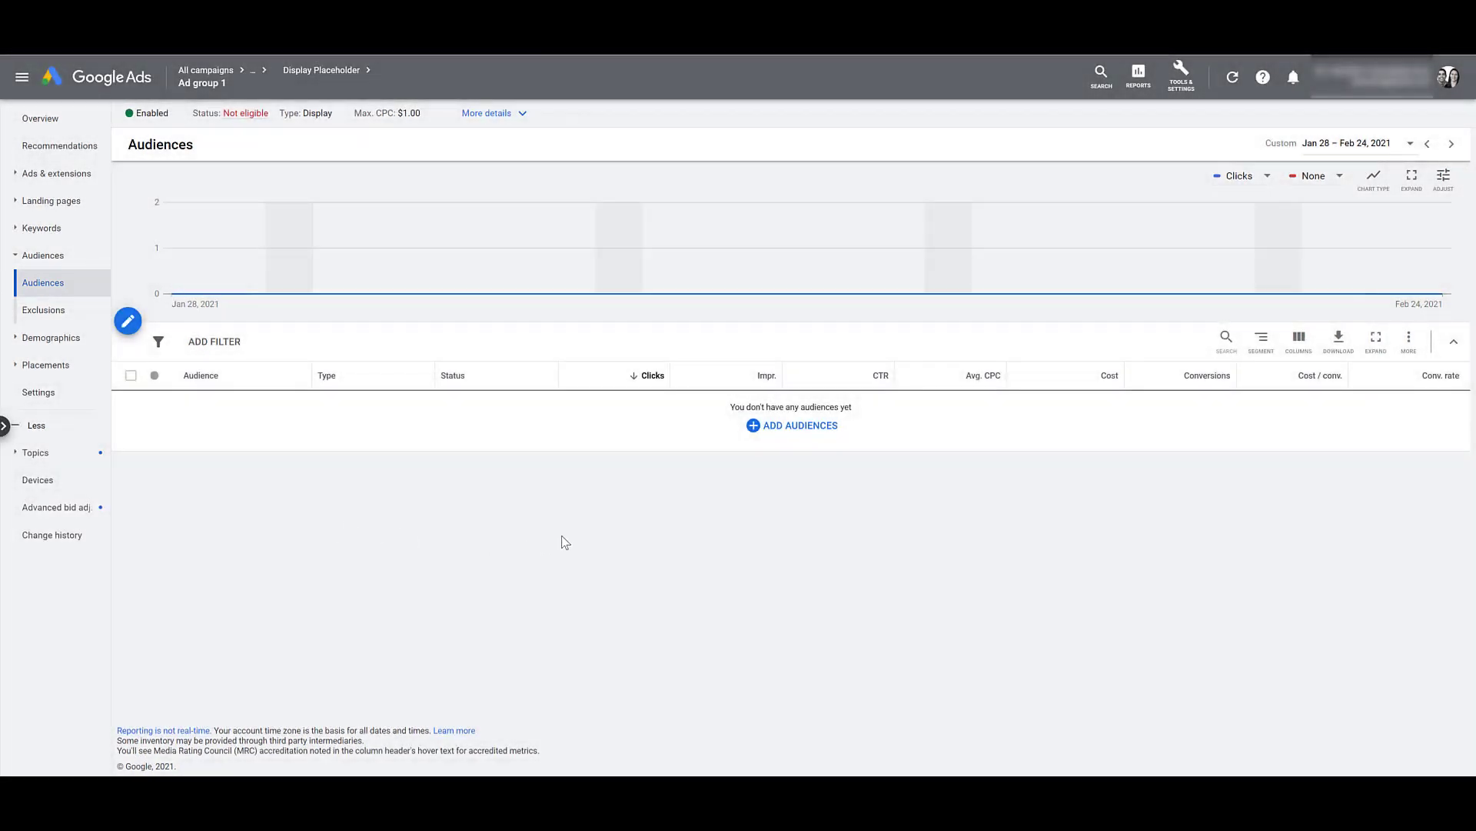
Browse Ad group 1's audiences under 'How they have interacted with your business'
click(796, 428)
click(257, 332)
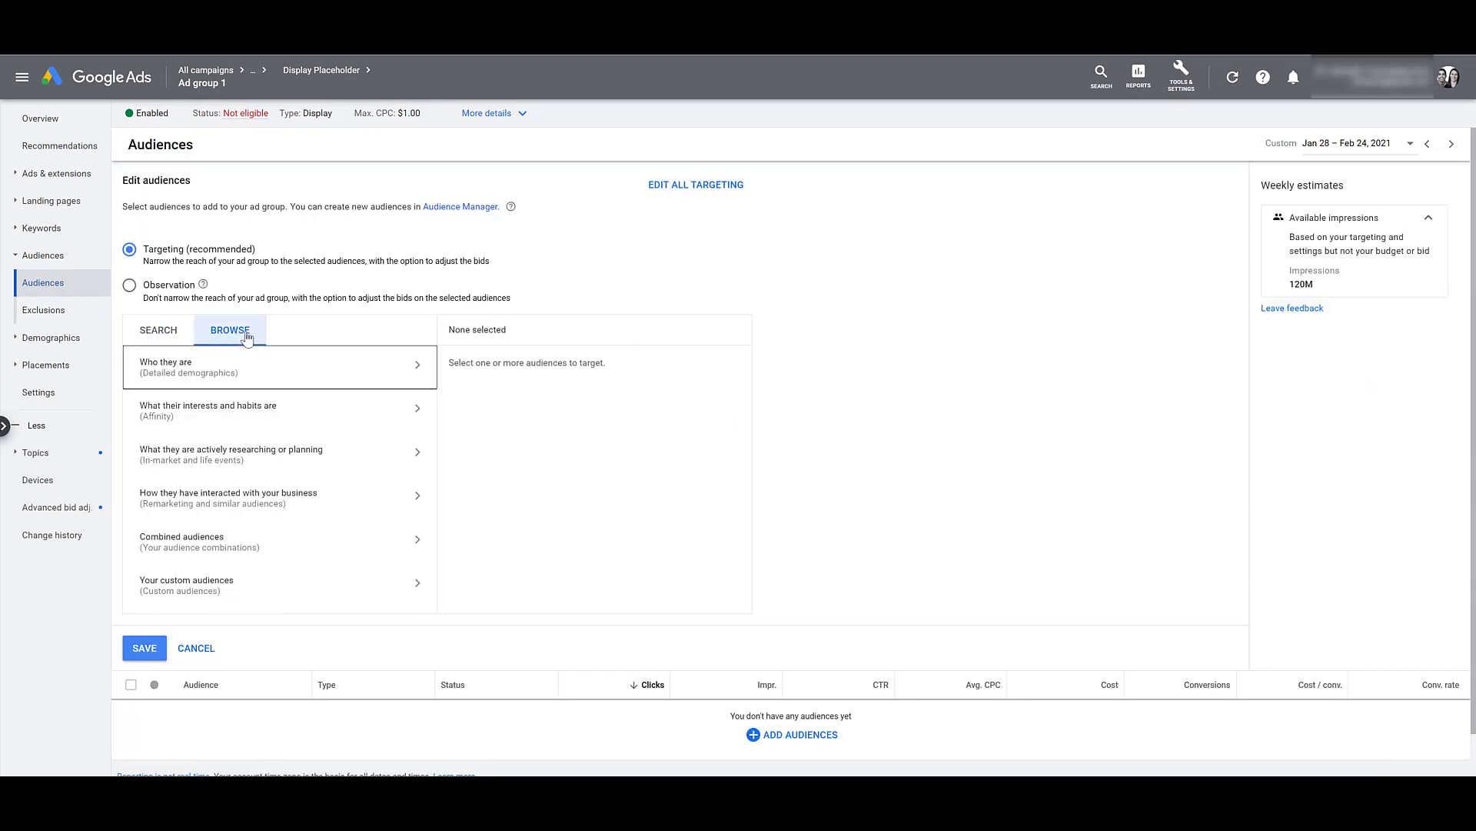
click(327, 506)
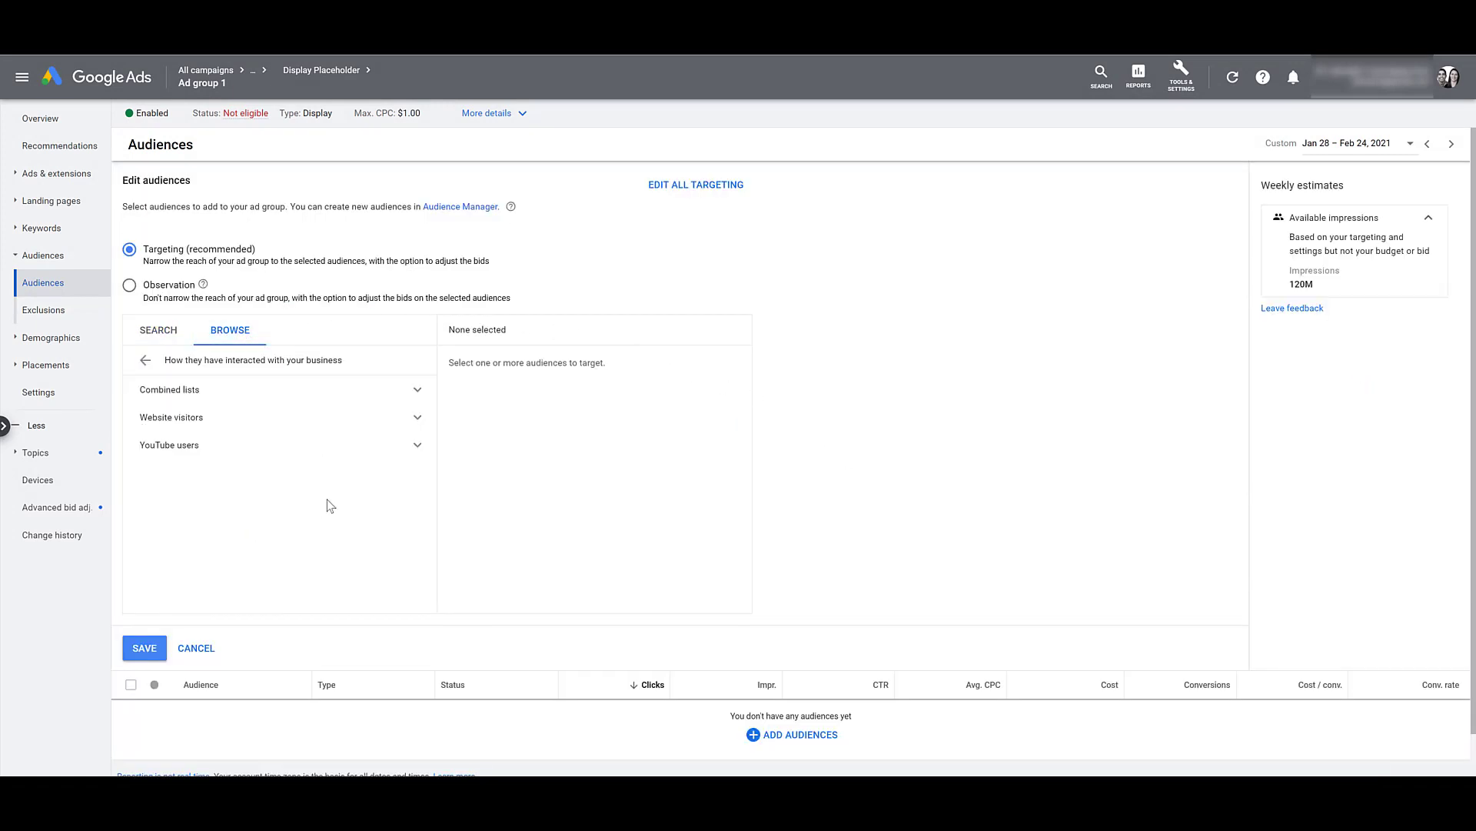
Expand Website visitors to list the imported GA4 audiences
click(419, 423)
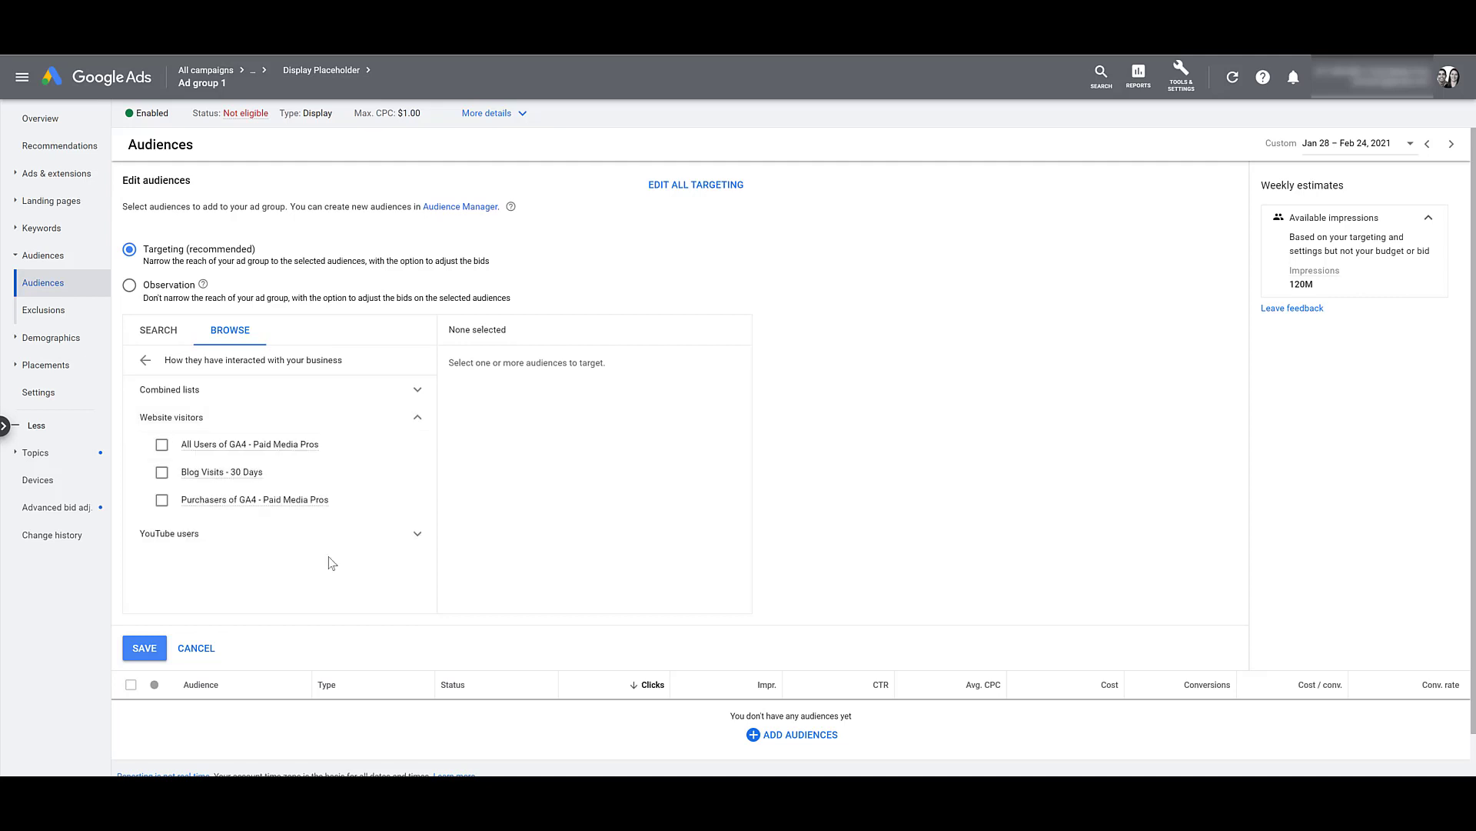